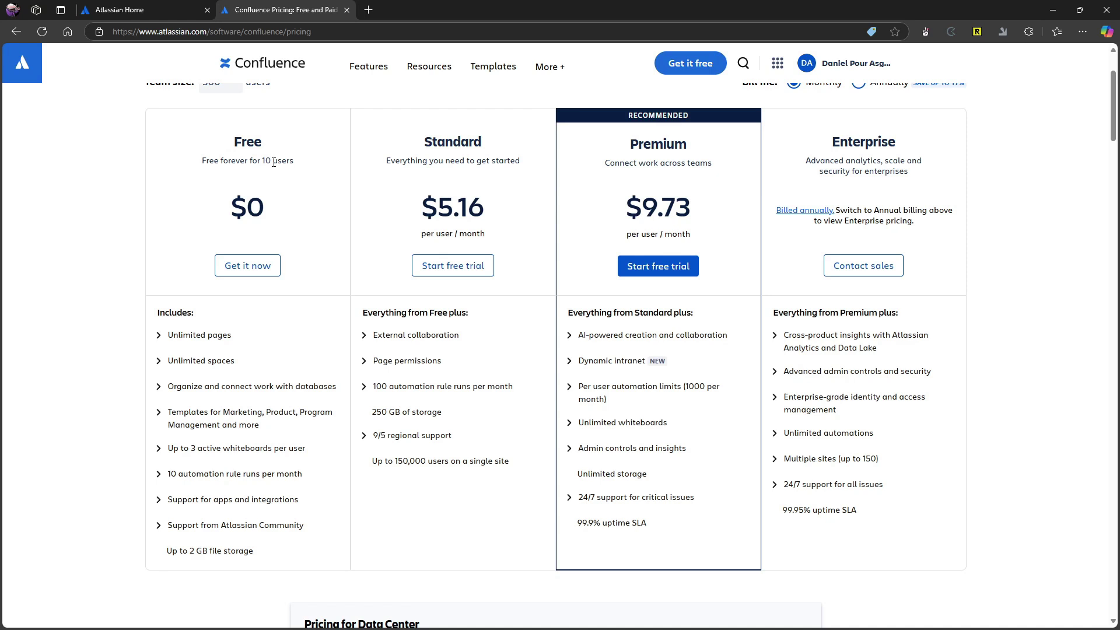
scroll(265, 197, "down", 1)
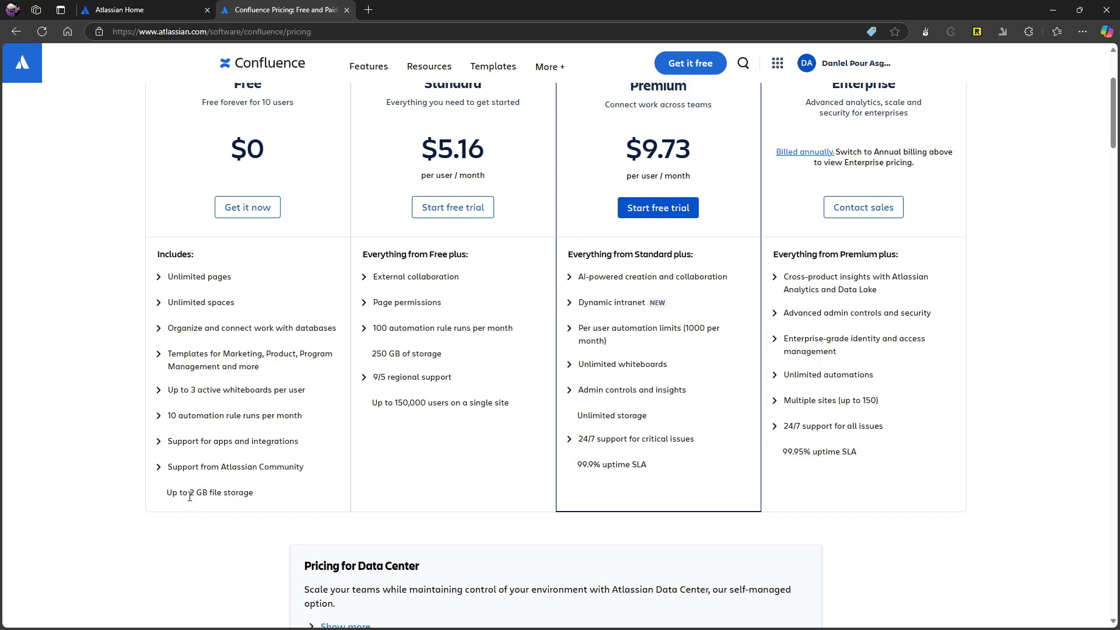
scroll(366, 512, "up", 2)
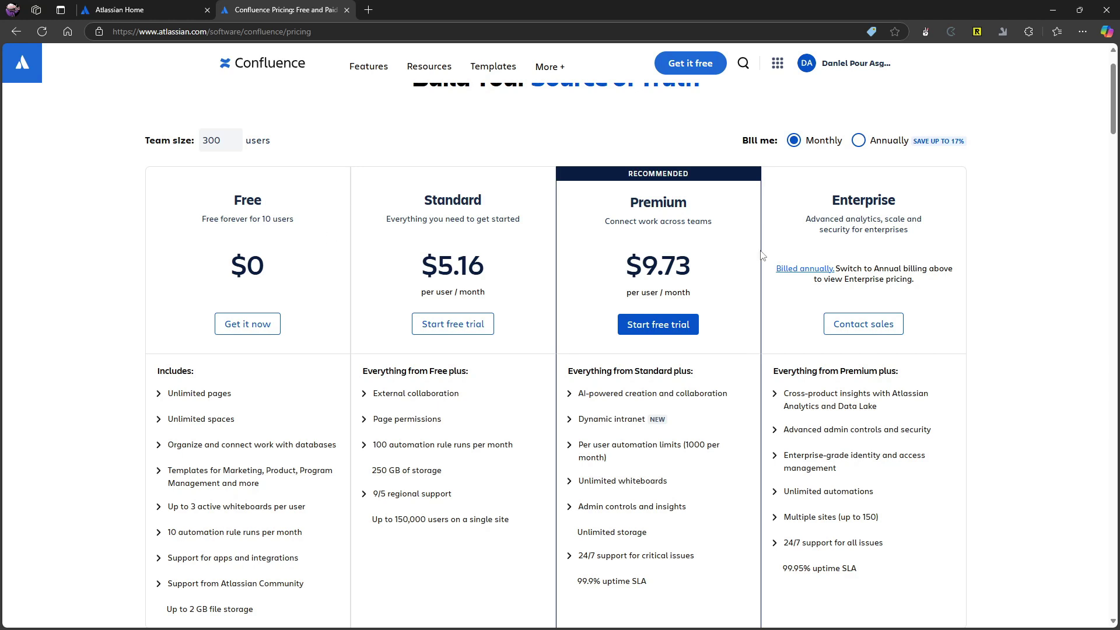
Try Confluence pricing team sizes of 100 and 300, ending back at 1 user.
left_click(213, 137)
key("BackSpace")
key("BackSpace")
key("BackSpace")
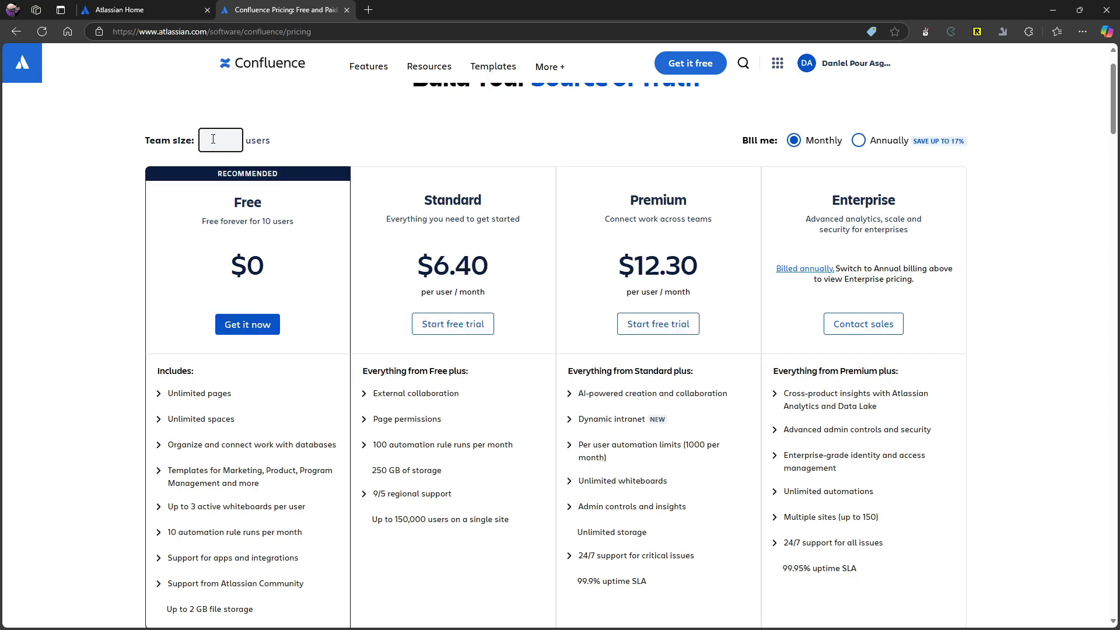
left_click(360, 132)
left_click(215, 136)
left_click(422, 128)
left_click(210, 141)
type("00")
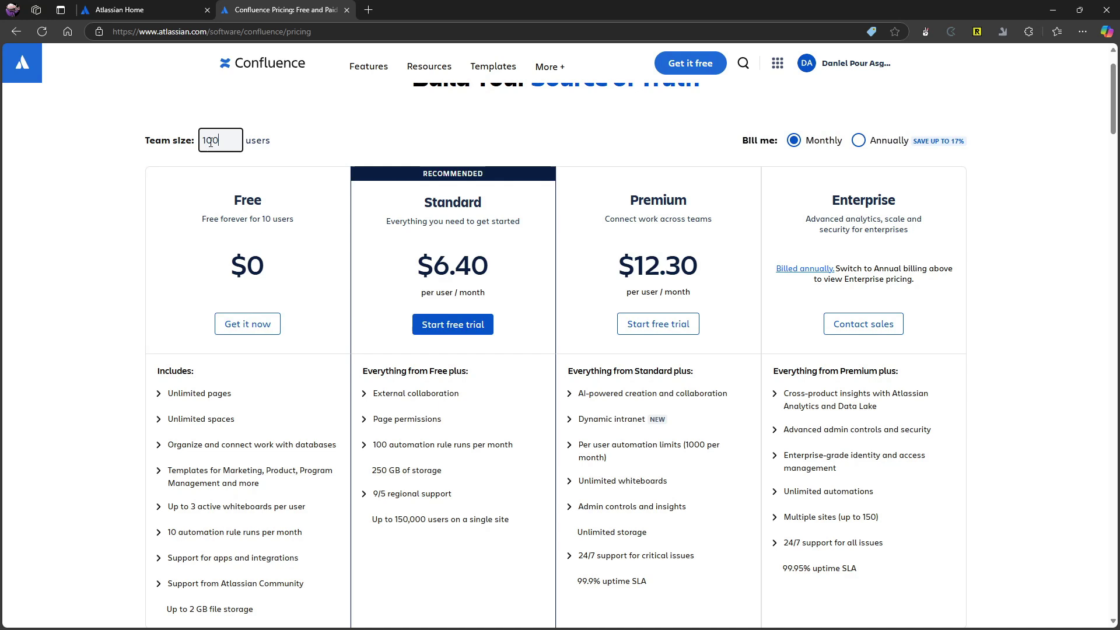
left_click(371, 139)
scroll(449, 239, "up", 1)
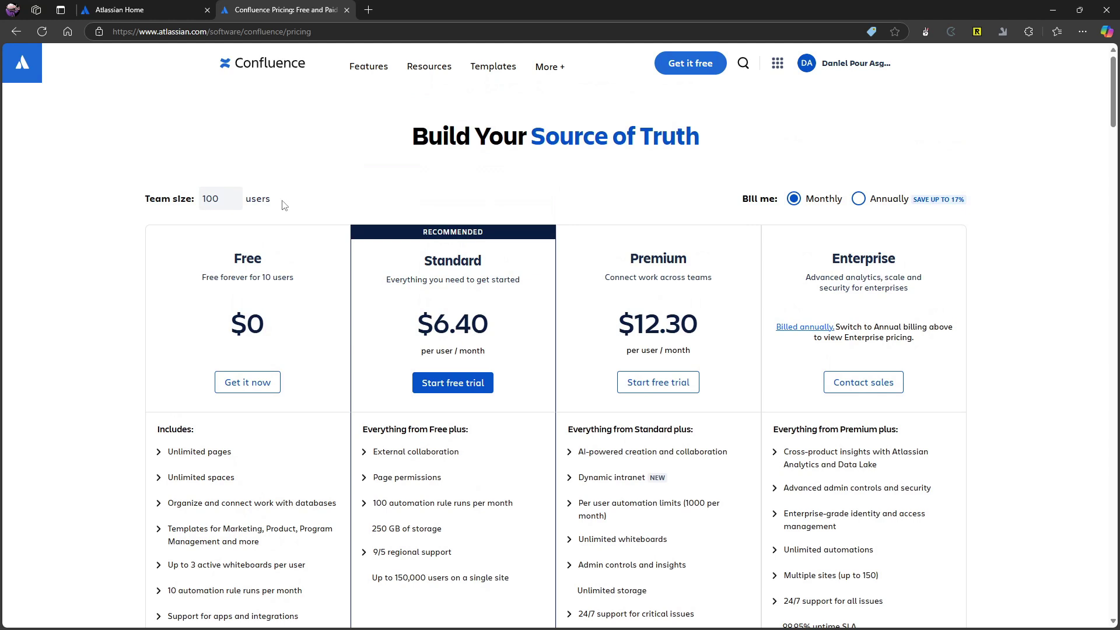
left_click(229, 201)
key("BackSpace")
key("BackSpace")
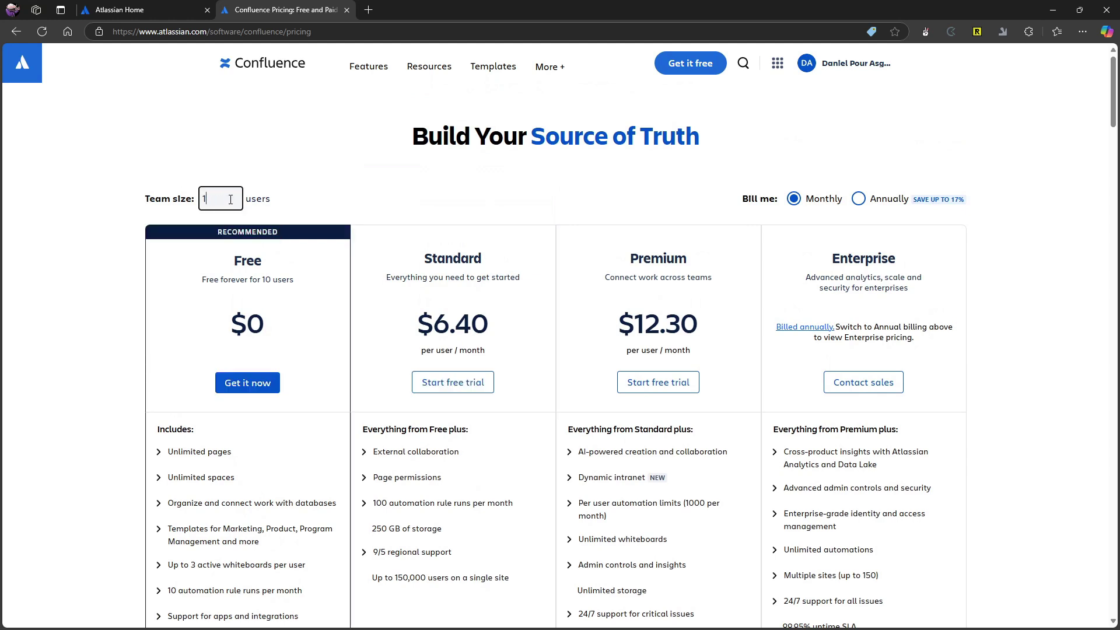
type("300")
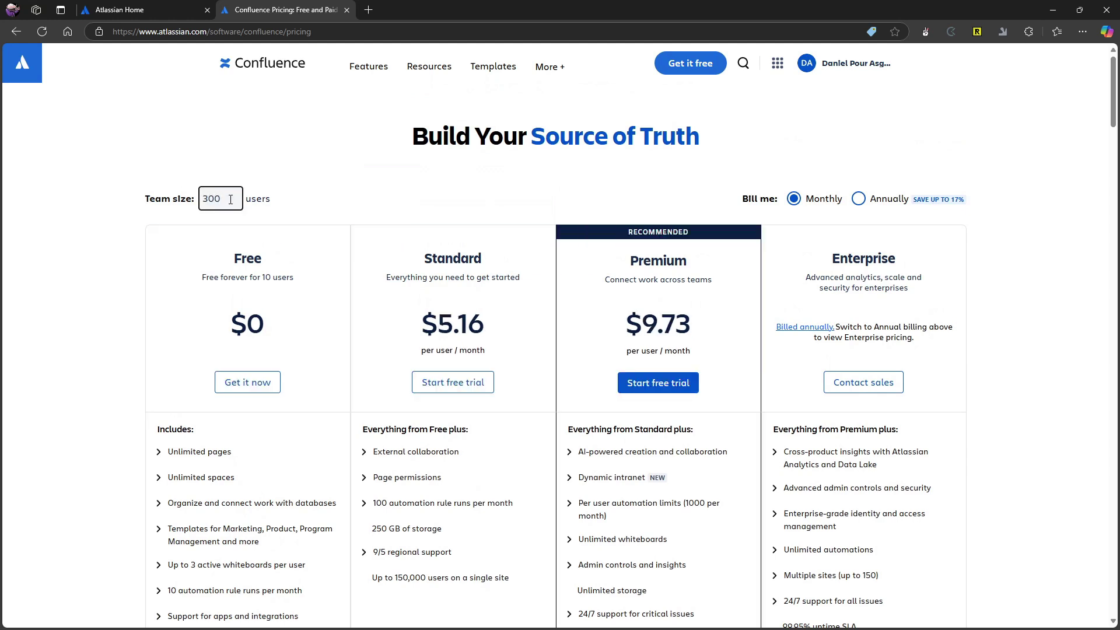
key("BackSpace")
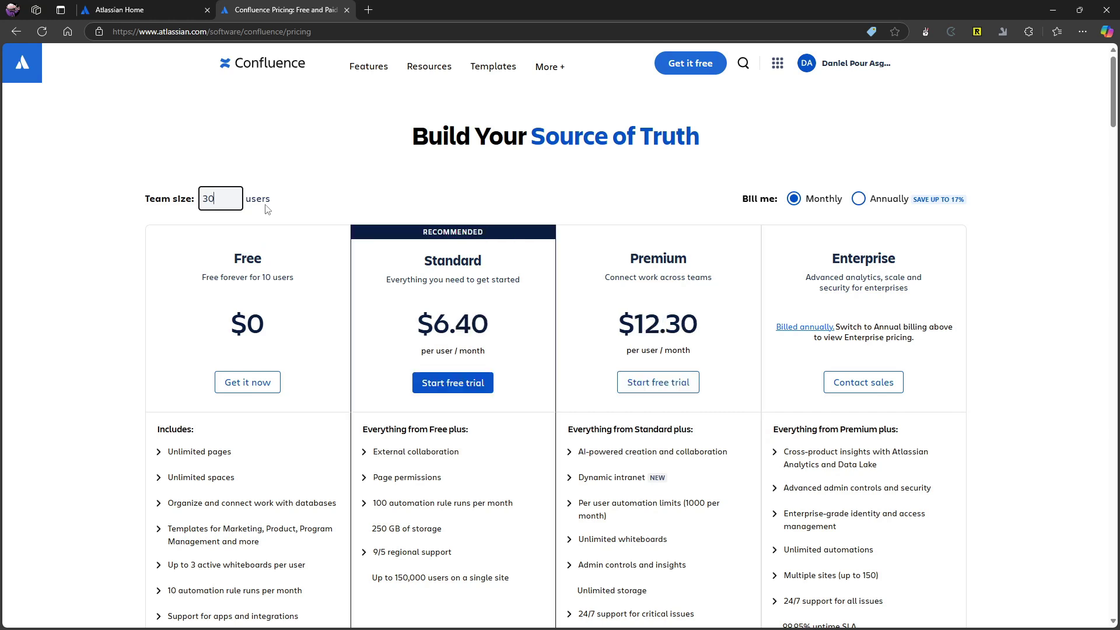
key("BackSpace")
key("BackSpace")
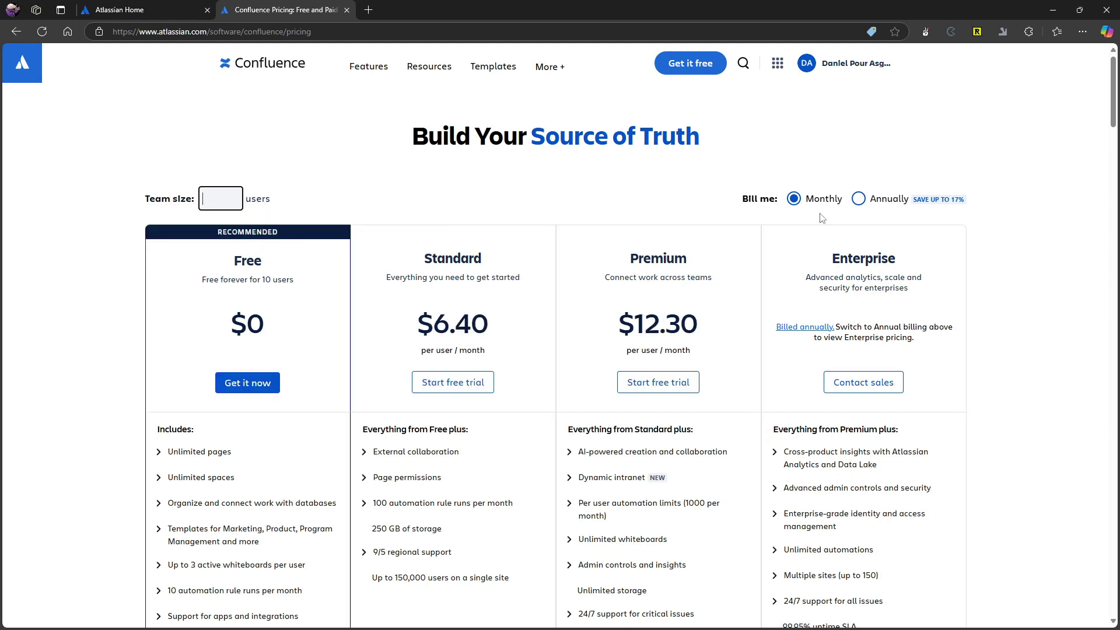
Compare annual and monthly billing prices, settle on monthly, and return to the Atlassian Home tab.
left_click(855, 201)
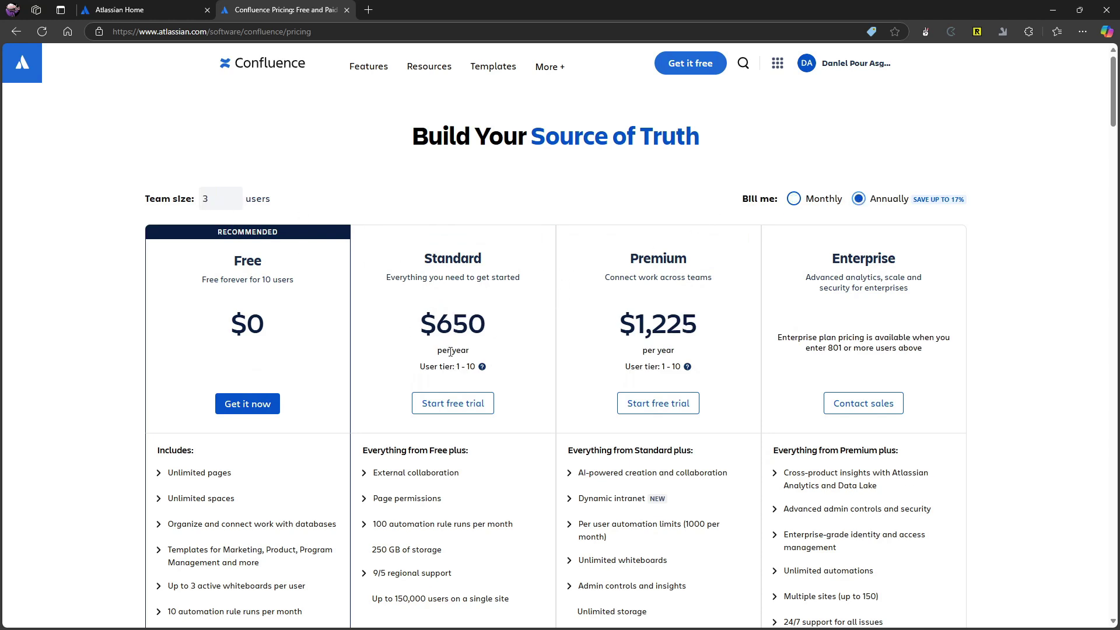
scroll(451, 351, "down", 1)
scroll(473, 362, "up", 1)
left_click(794, 199)
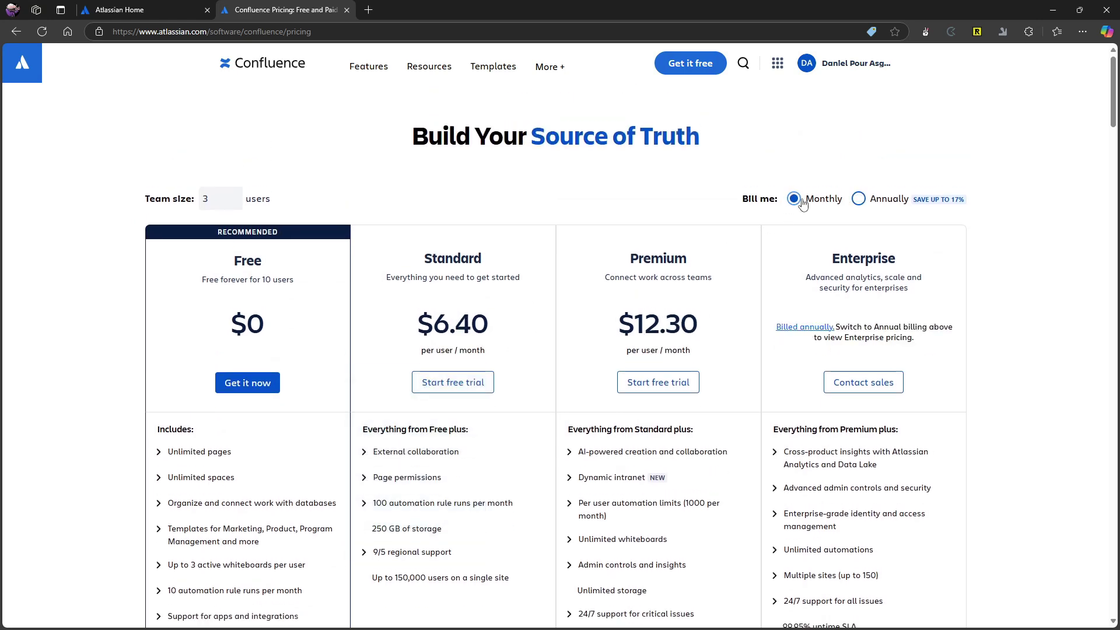
left_click(858, 199)
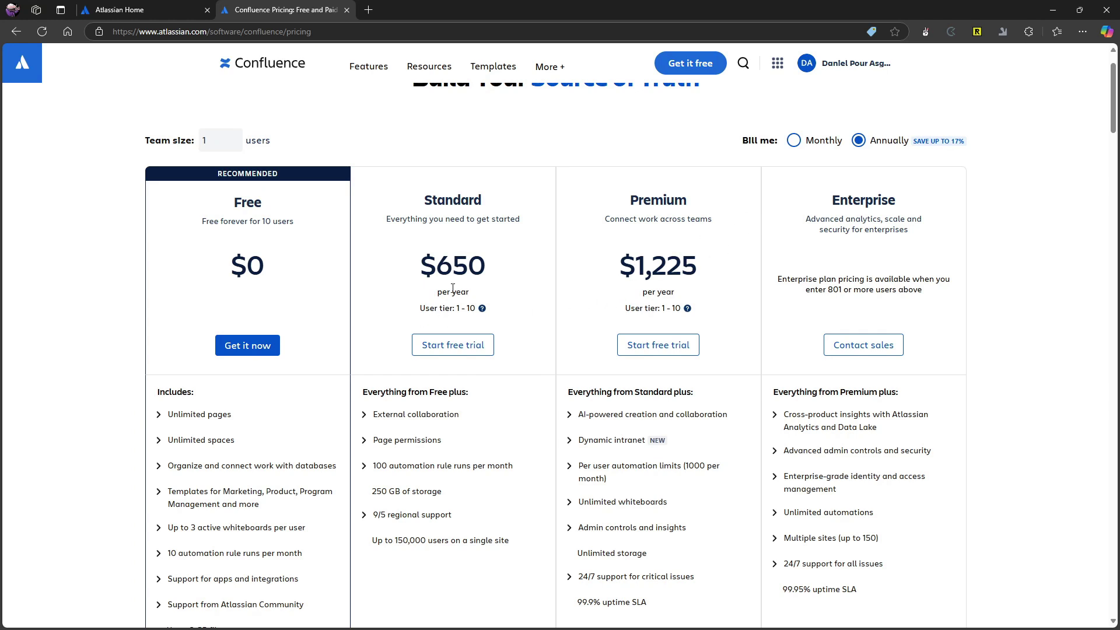
mouse_move(485, 312)
left_click(821, 142)
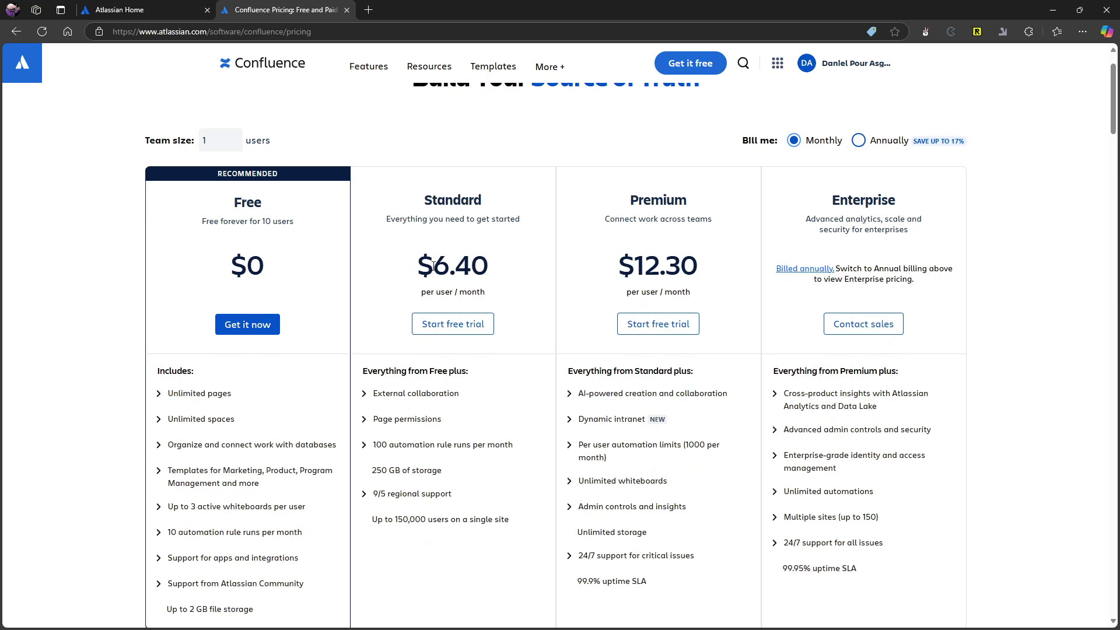
left_click(858, 141)
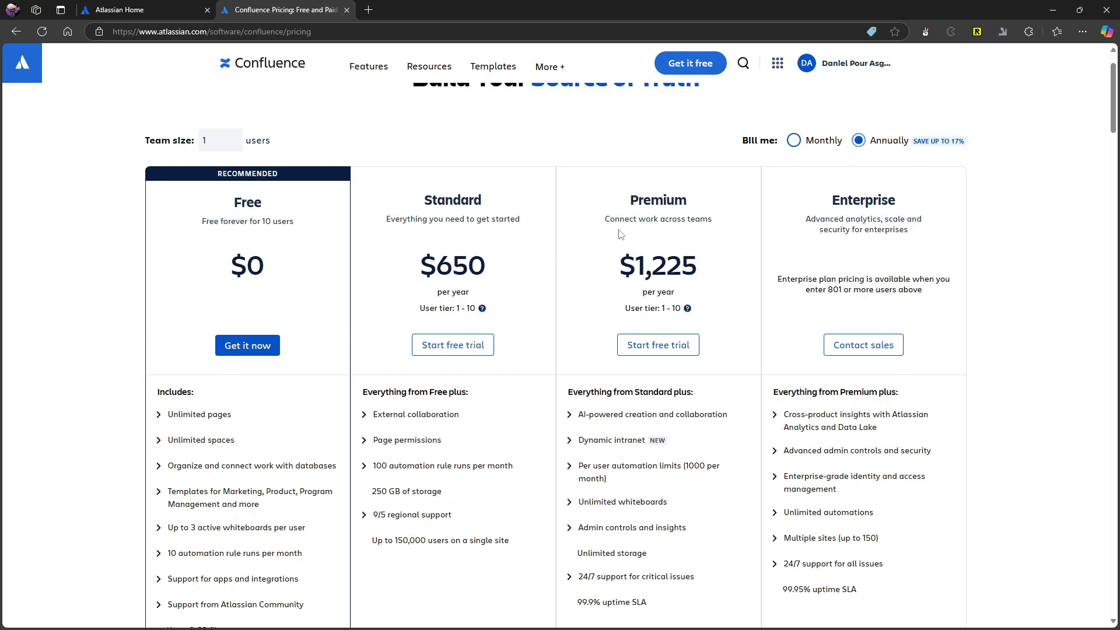
left_click(794, 141)
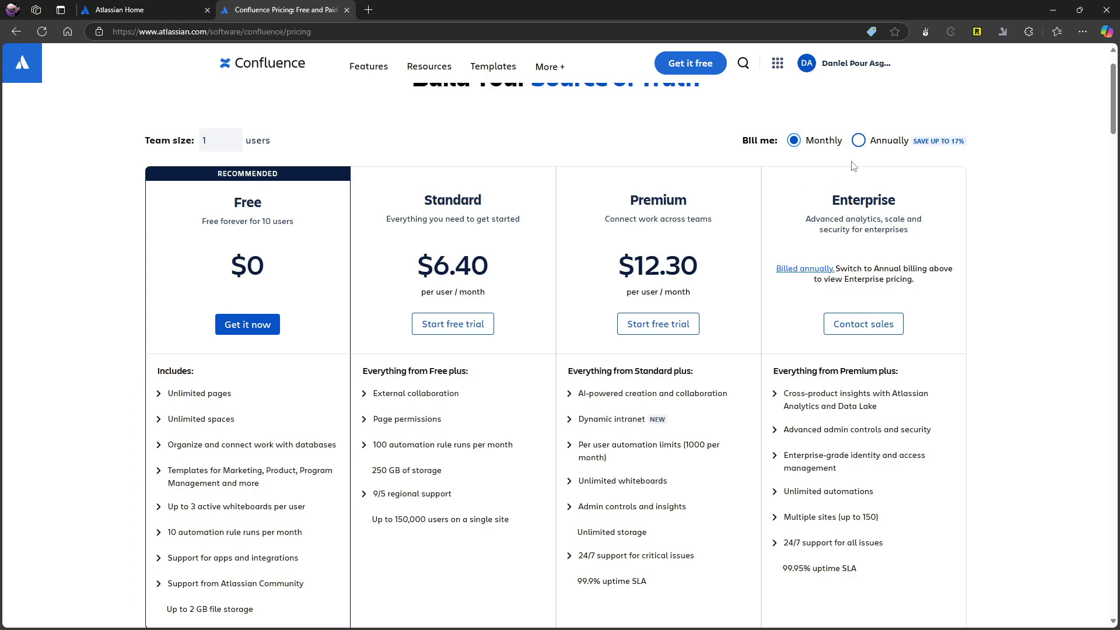
scroll(682, 227, "up", 1)
scroll(703, 243, "down", 1)
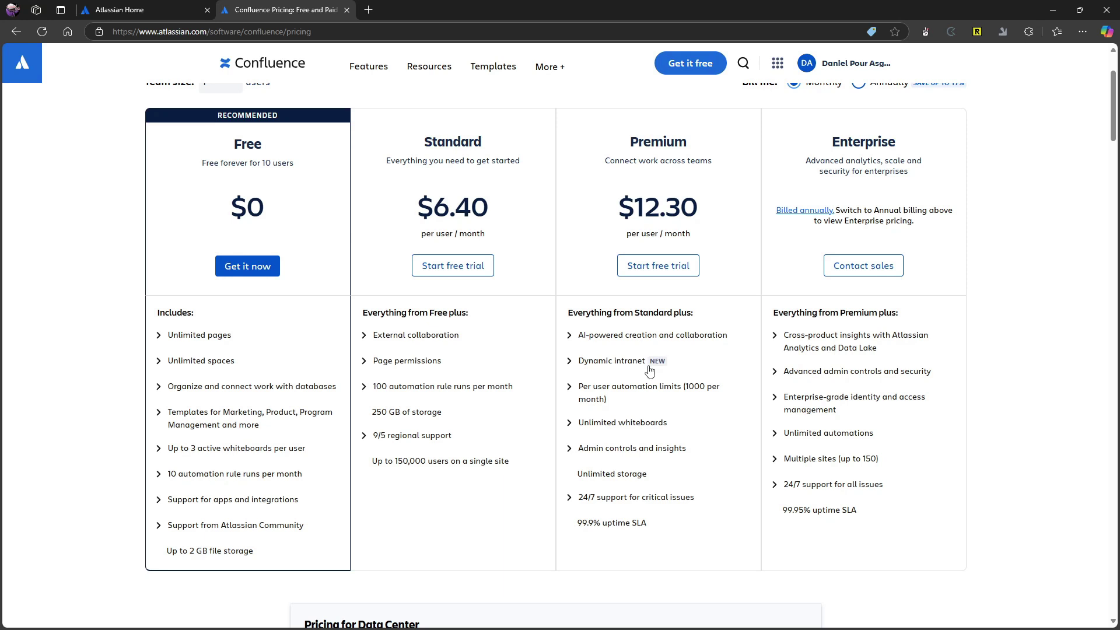
scroll(225, 329, "up", 1)
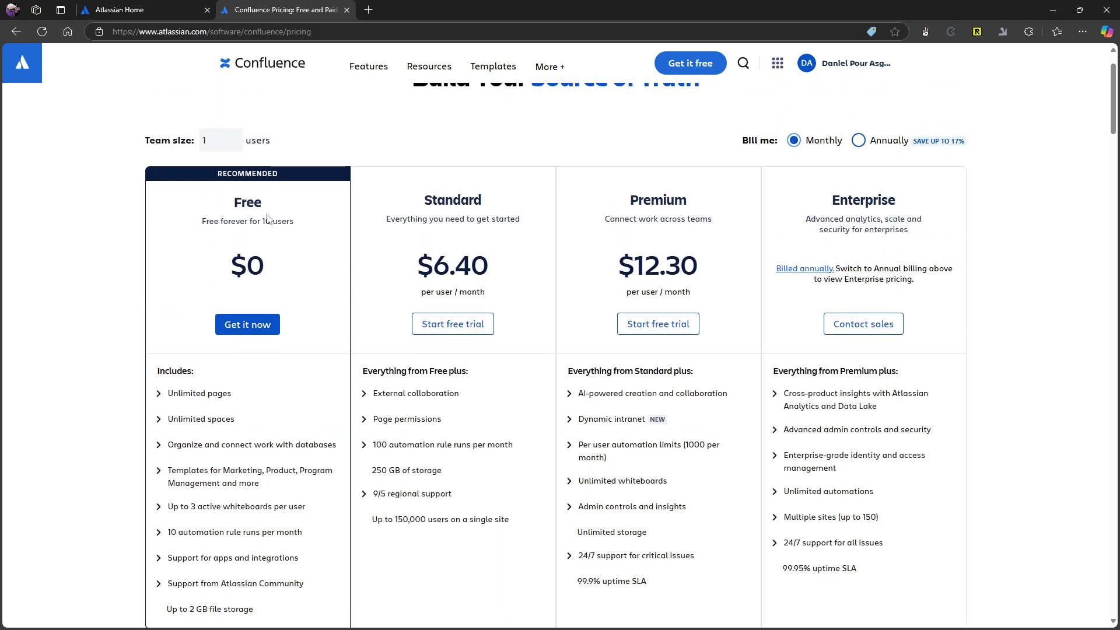
left_click(120, 8)
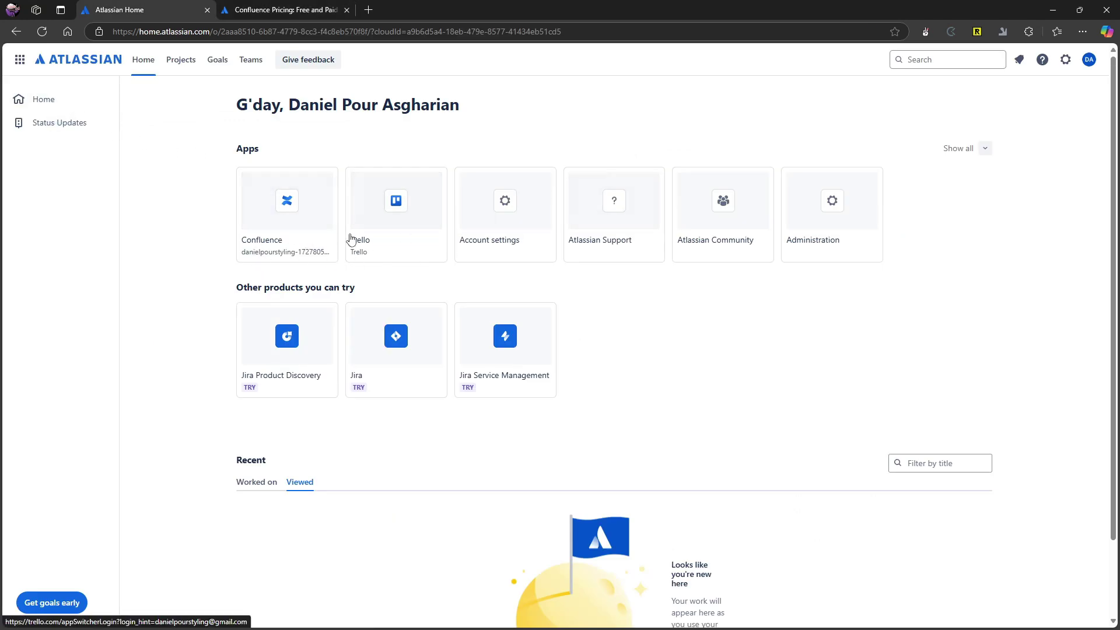
Launch Confluence from the Apps cards on Atlassian Home.
left_click(380, 251)
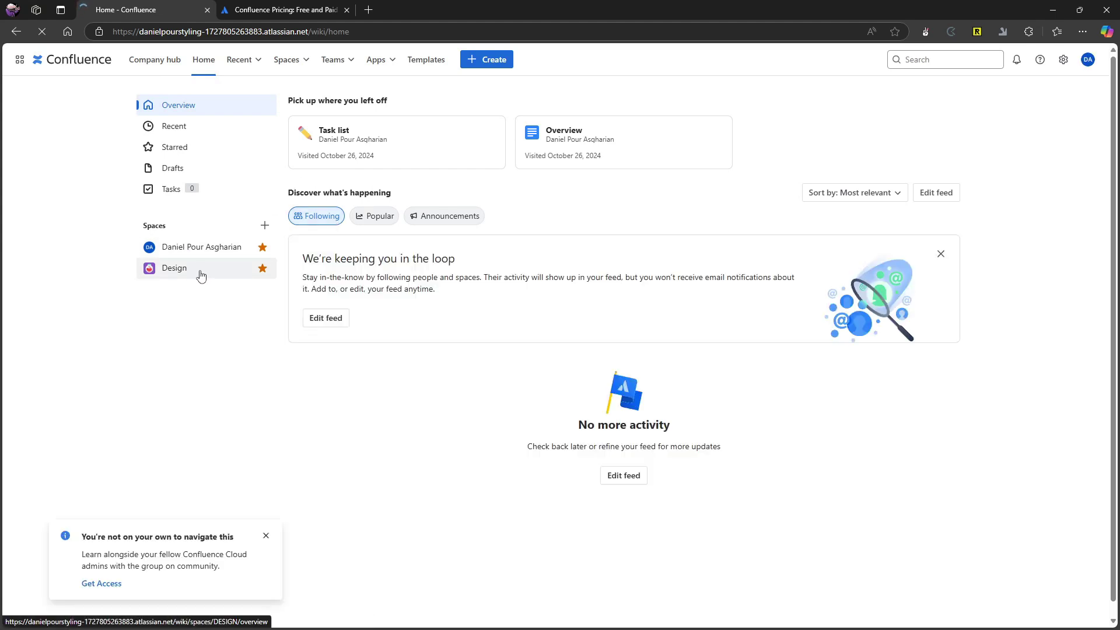
Browse the Design space overview, then bring up its menu of new content types under Content.
left_click(201, 273)
scroll(378, 272, "down", 3)
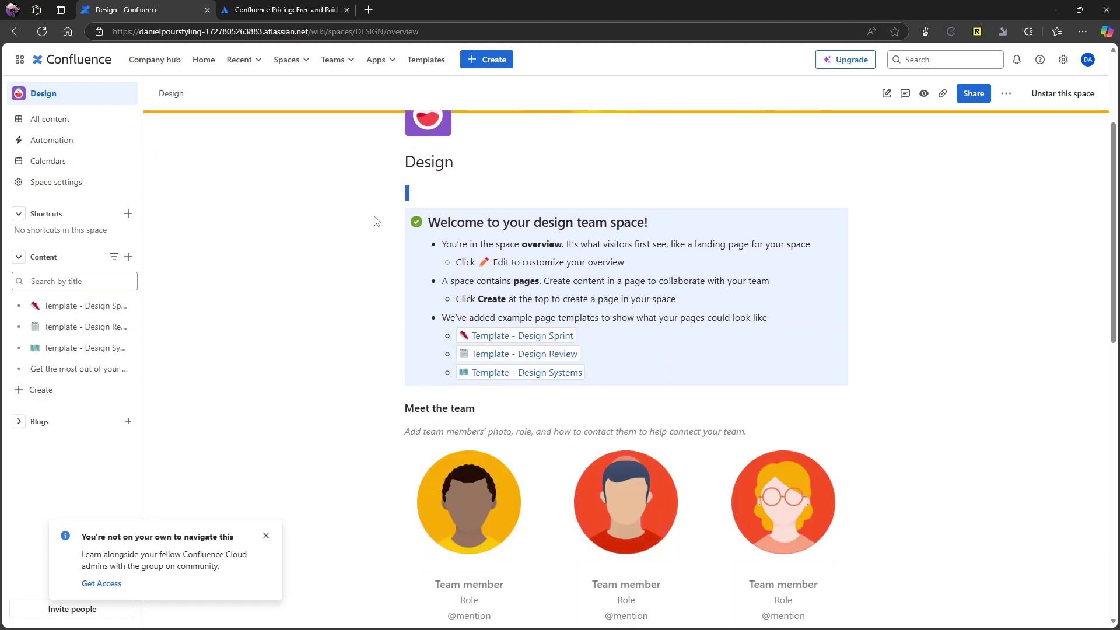
left_click_drag(686, 317, 729, 353)
scroll(525, 338, "down", 2)
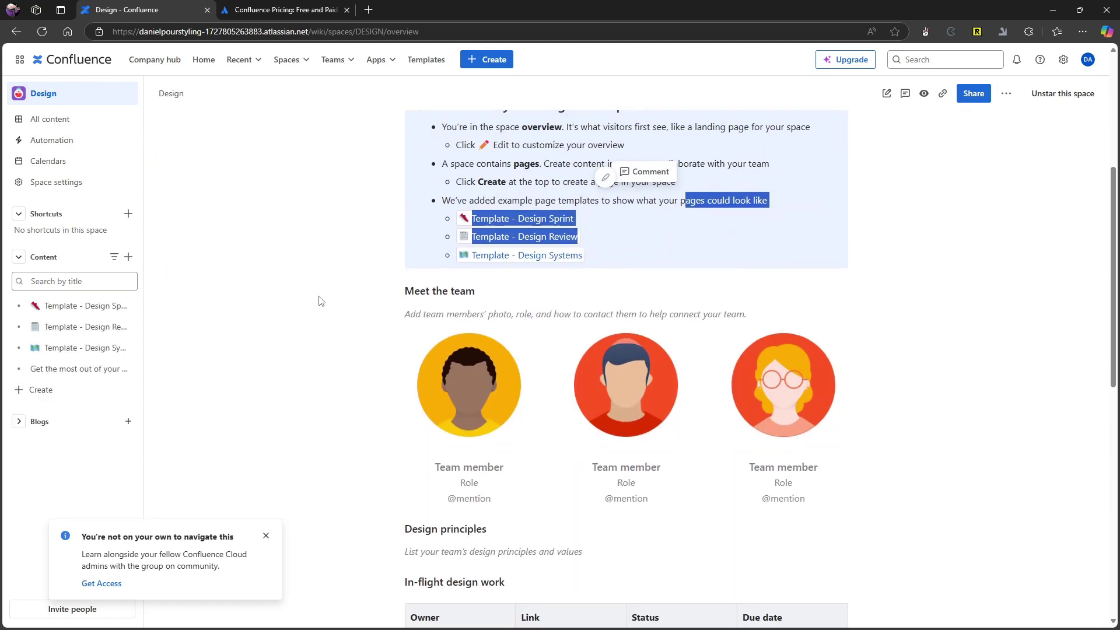
left_click(319, 301)
scroll(355, 320, "up", 4)
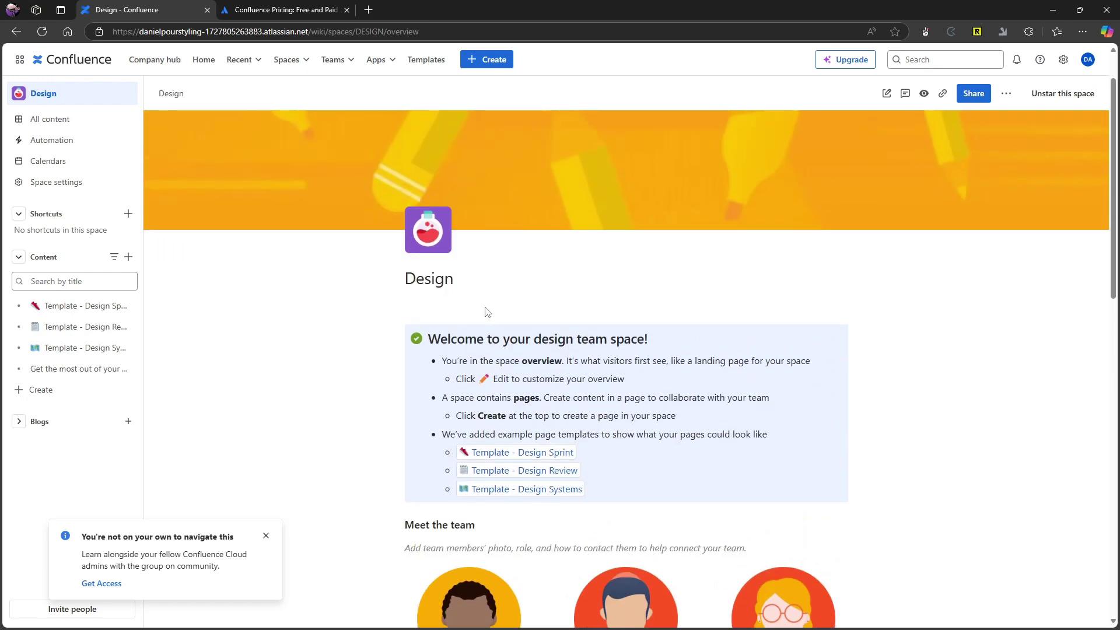
scroll(487, 312, "down", 10)
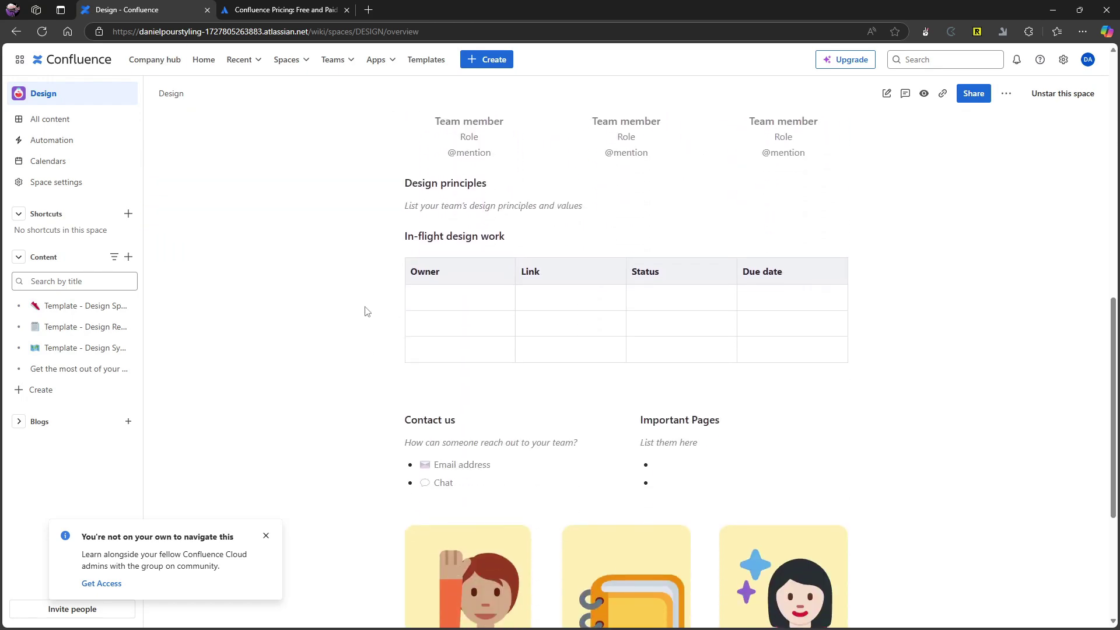
scroll(367, 311, "down", 1)
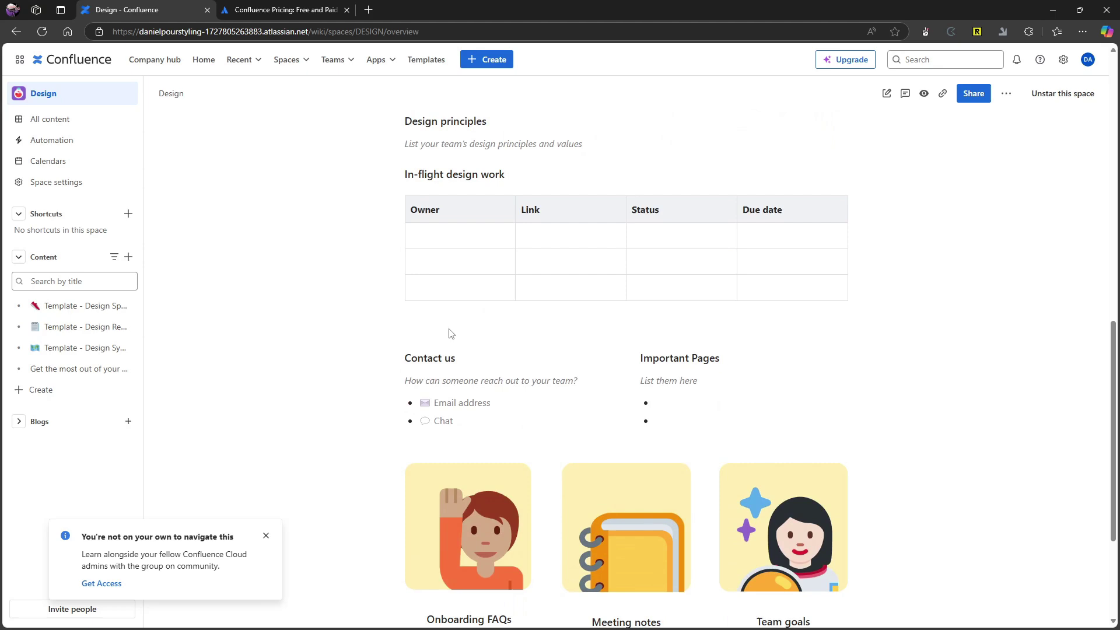
scroll(451, 334, "up", 6)
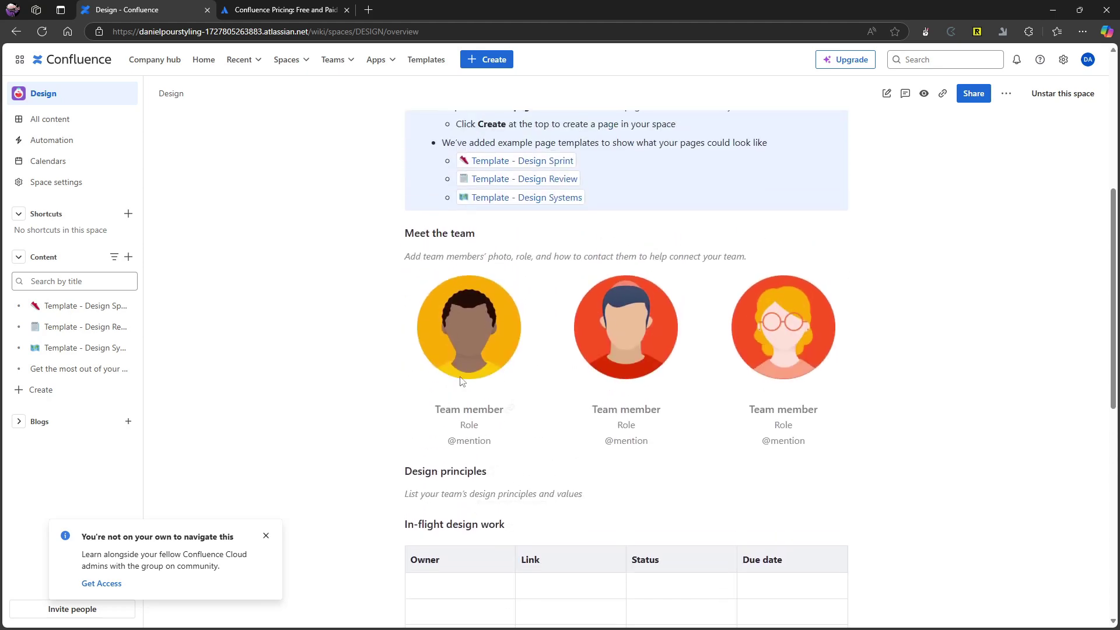
scroll(461, 380, "up", 2)
scroll(545, 362, "down", 10)
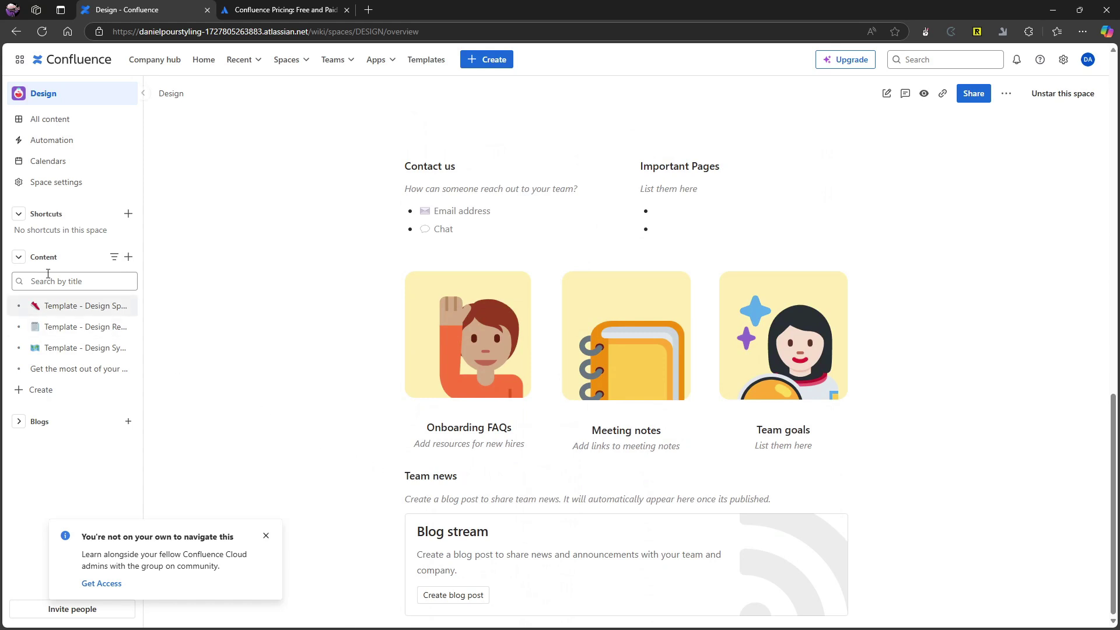
left_click(128, 256)
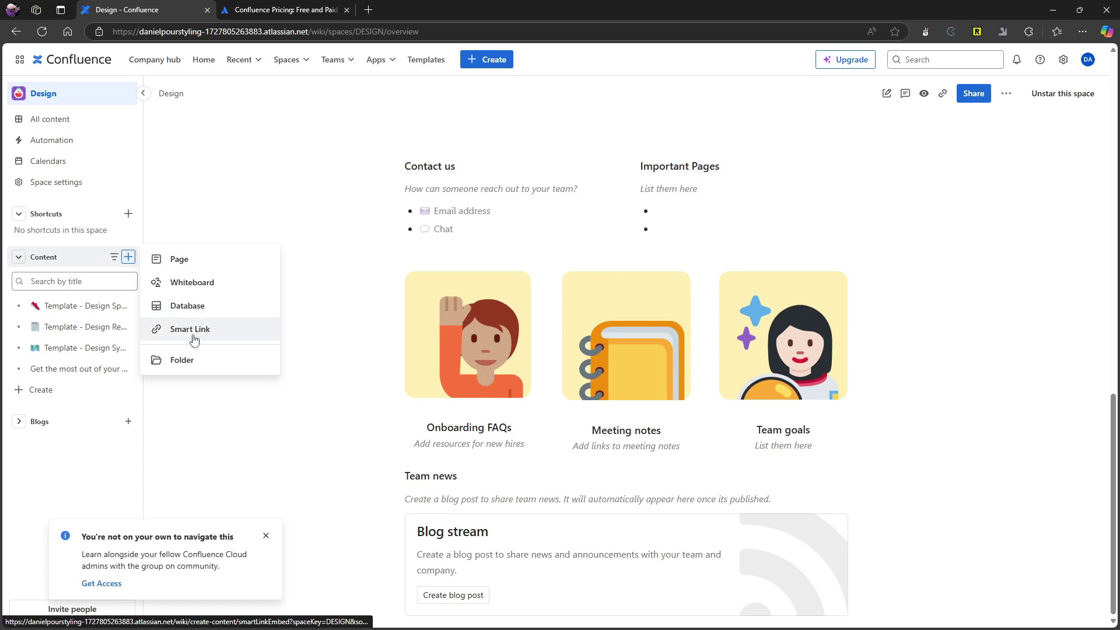
Create a new page in the Design space titled 'Test'.
left_click(179, 266)
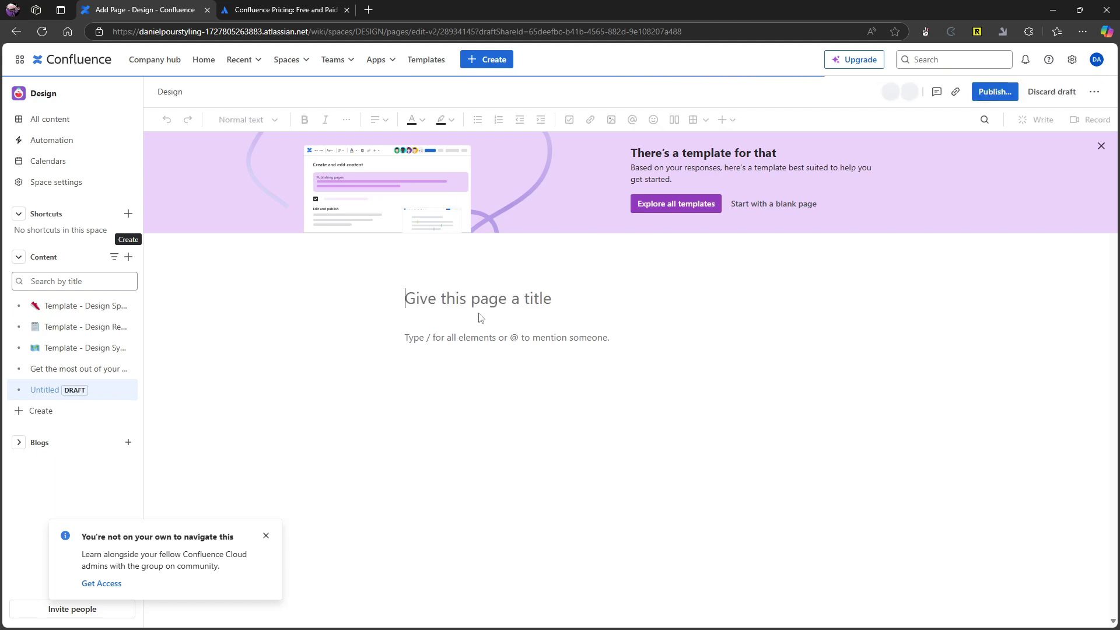
type("Tes")
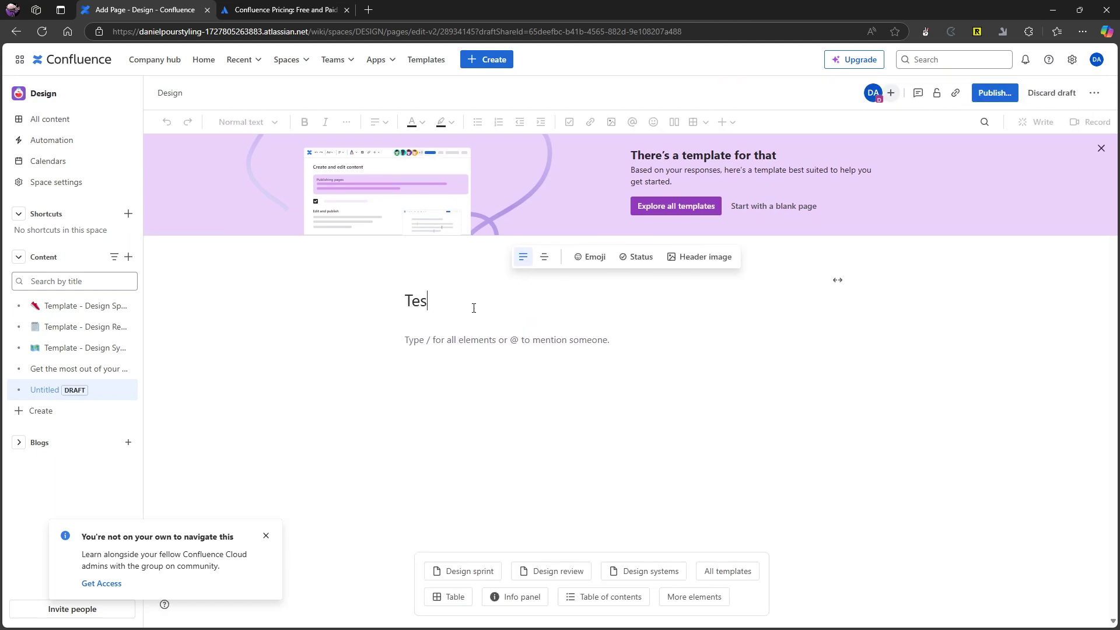
type("t")
key("Return")
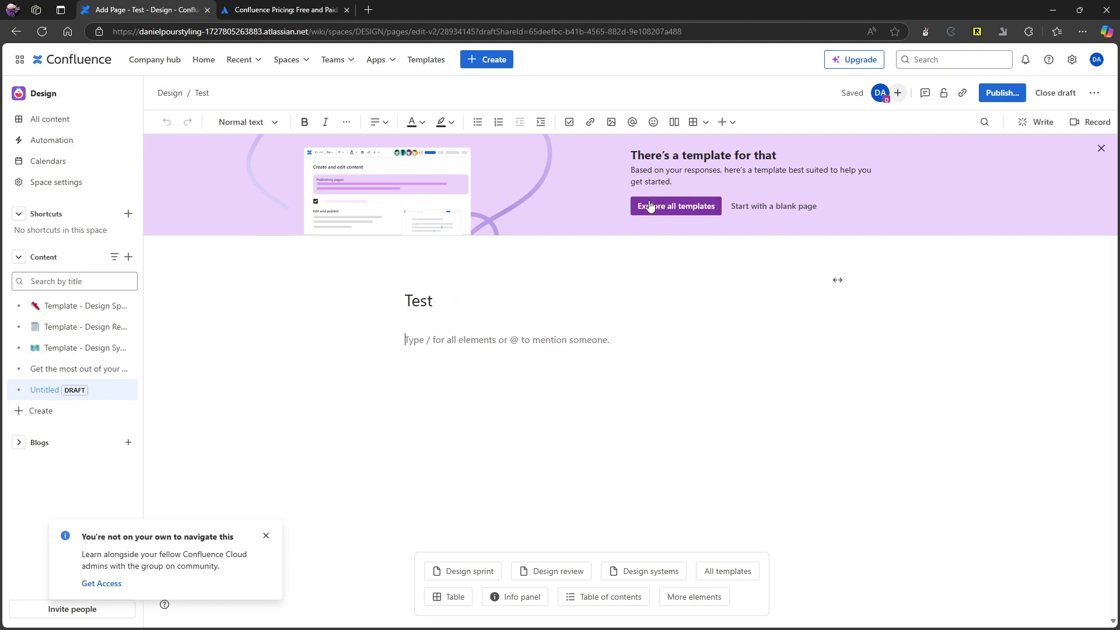
Type / in the page body and browse the list of insertable elements.
type("/")
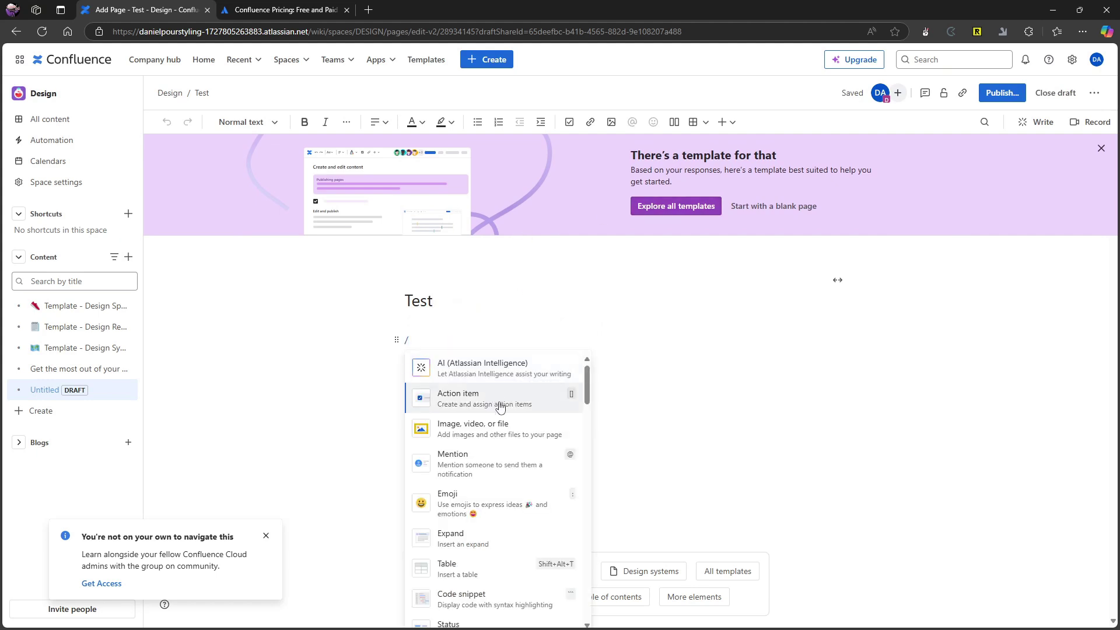
scroll(496, 406, "down", 1)
scroll(496, 405, "down", 2)
scroll(503, 416, "down", 3)
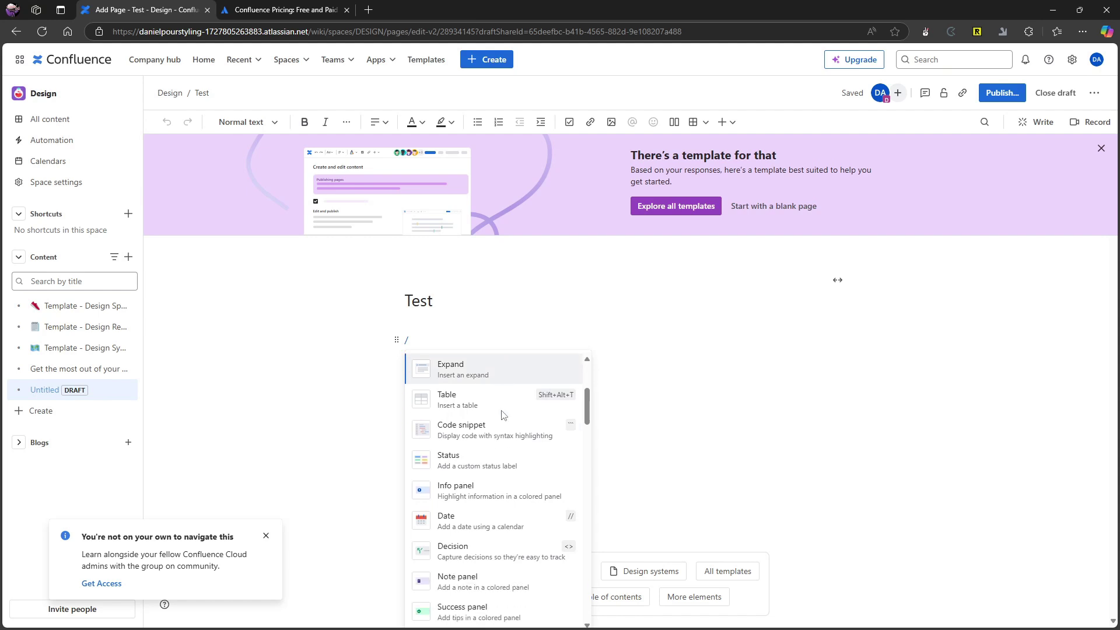
scroll(491, 400, "up", 4)
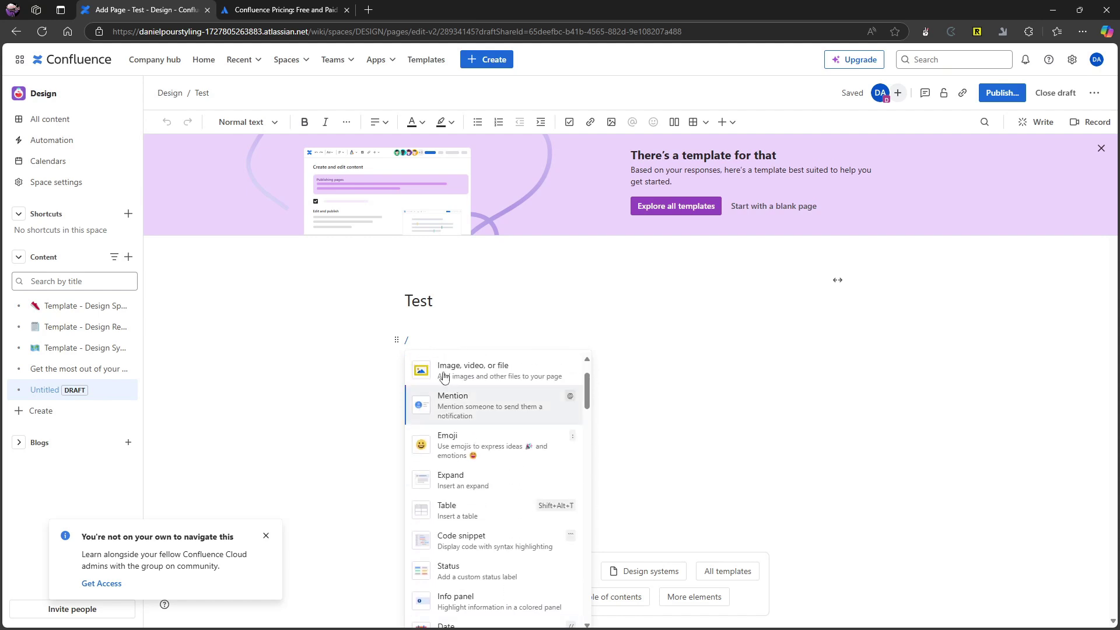
scroll(480, 386, "up", 1)
scroll(465, 374, "up", 1)
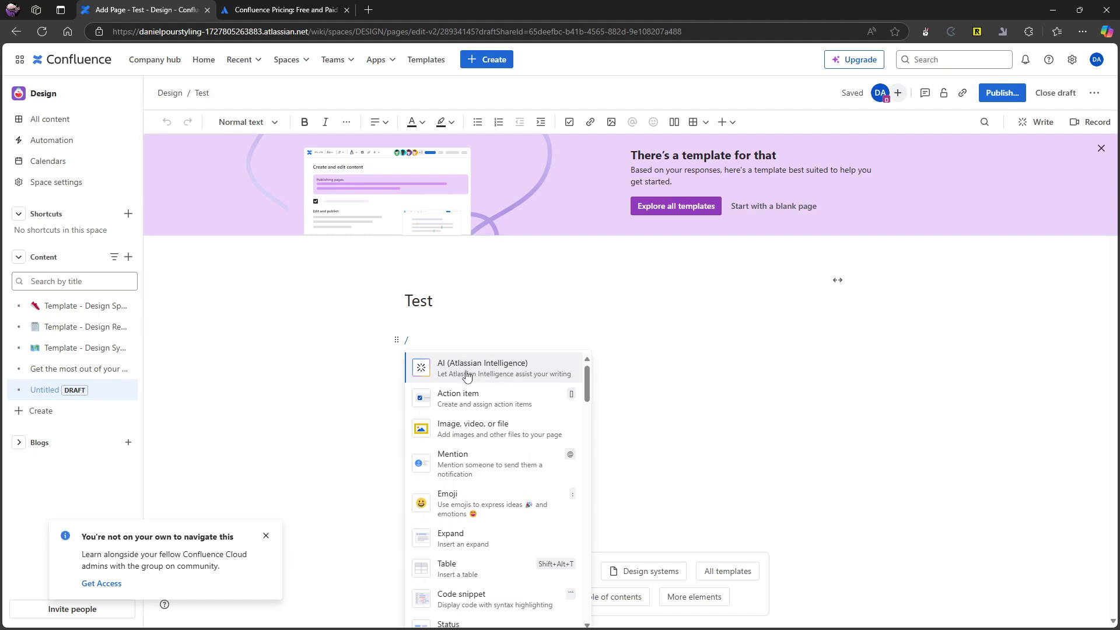
scroll(465, 373, "down", 2)
scroll(467, 385, "up", 2)
scroll(484, 373, "down", 6)
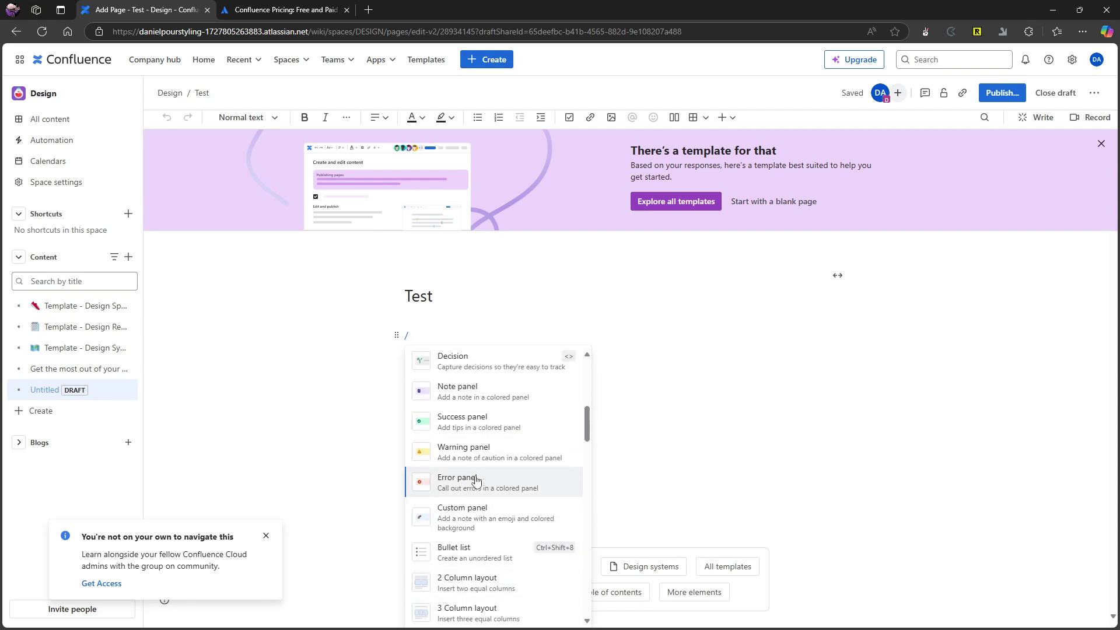
scroll(480, 442, "down", 3)
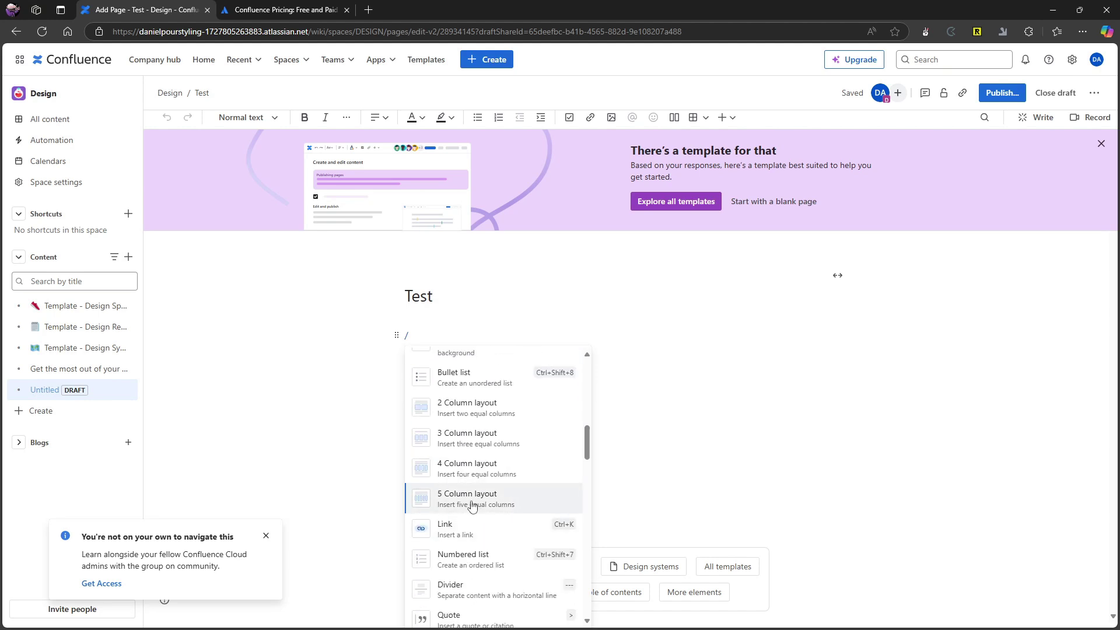
key("Up")
key("Up")
key("Up")
key("Up")
key("Up")
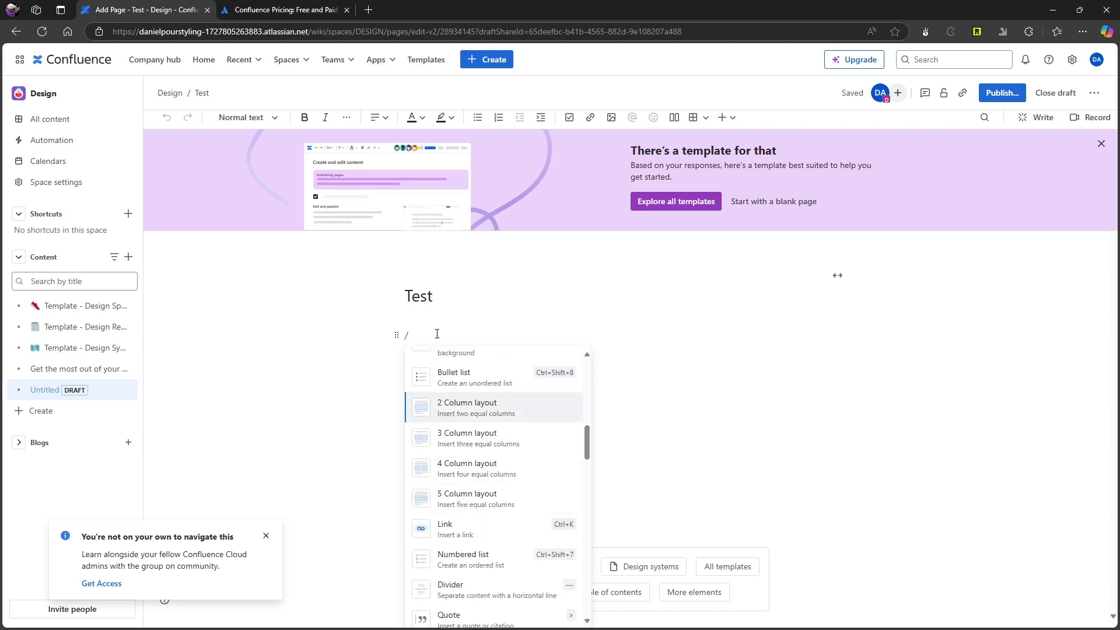
View the Design Sprint and Design Review template pages, then reopen the Test draft.
left_click(81, 306)
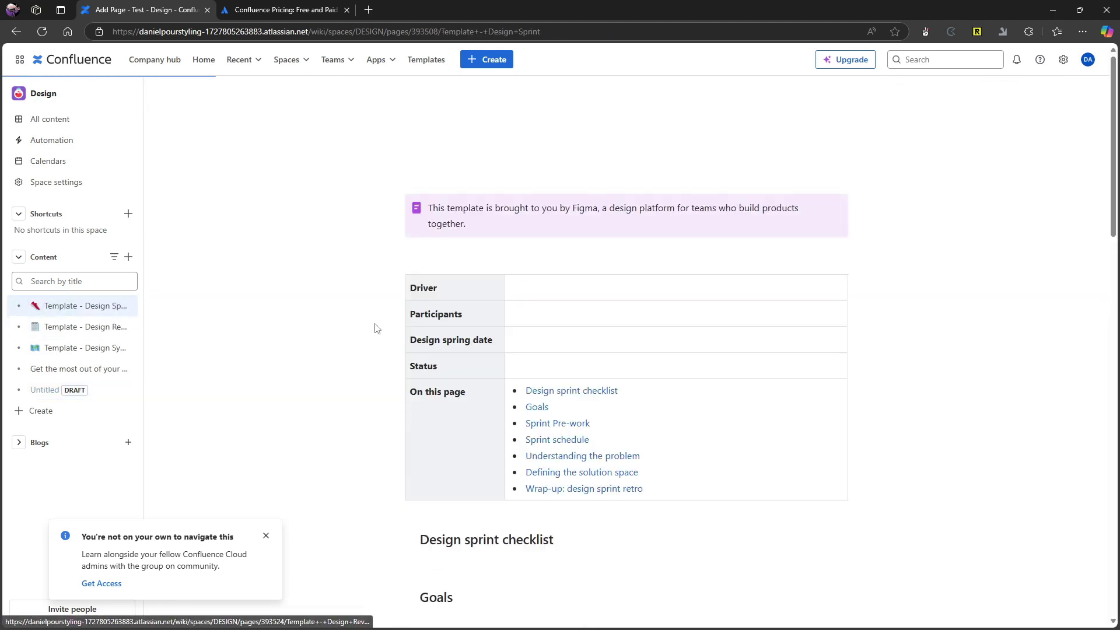
left_click(71, 326)
scroll(540, 450, "down", 3)
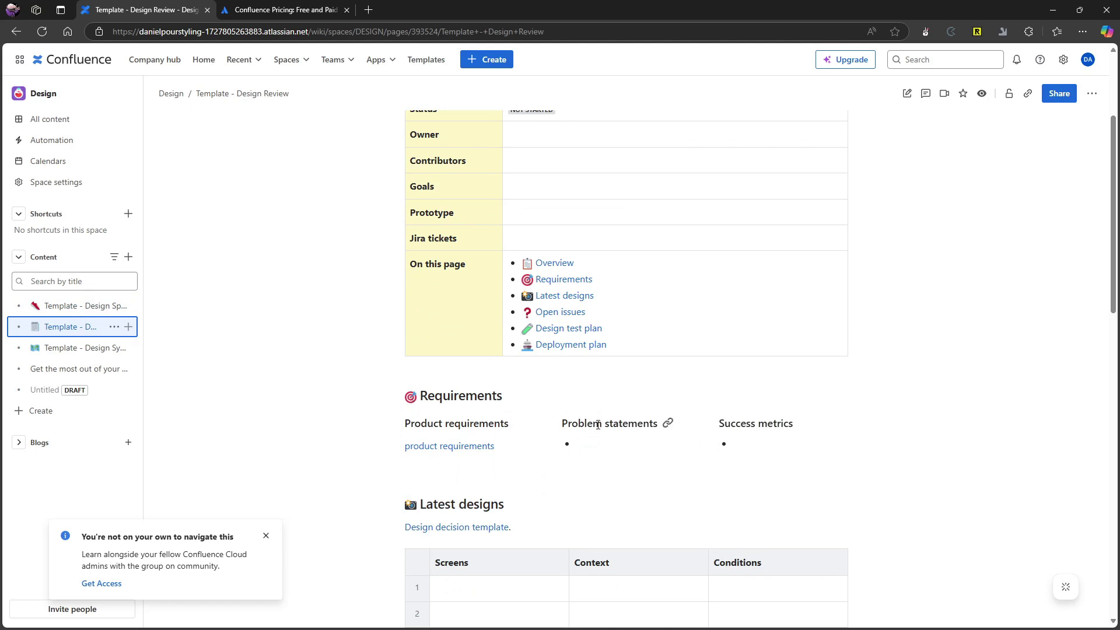
left_click(47, 390)
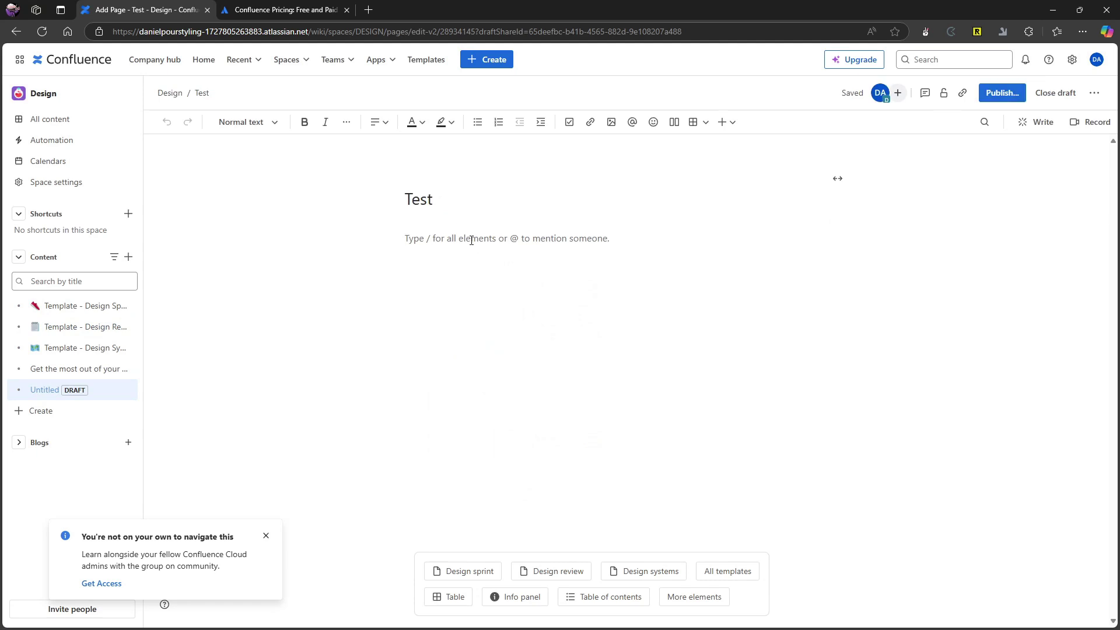
type("/")
scroll(475, 472, "down", 5)
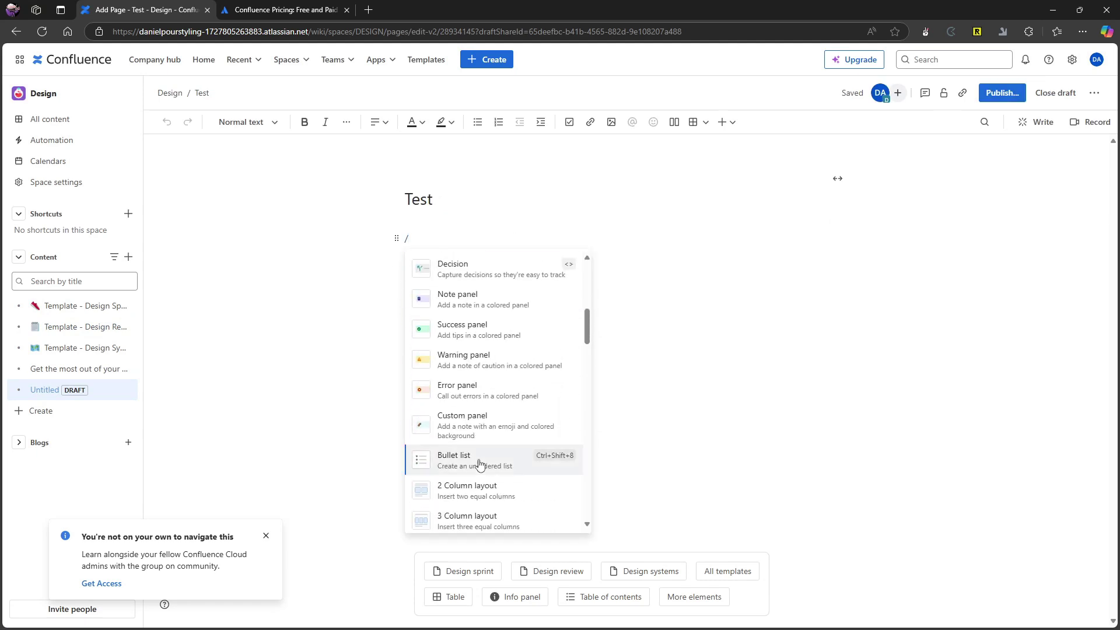
scroll(478, 464, "down", 5)
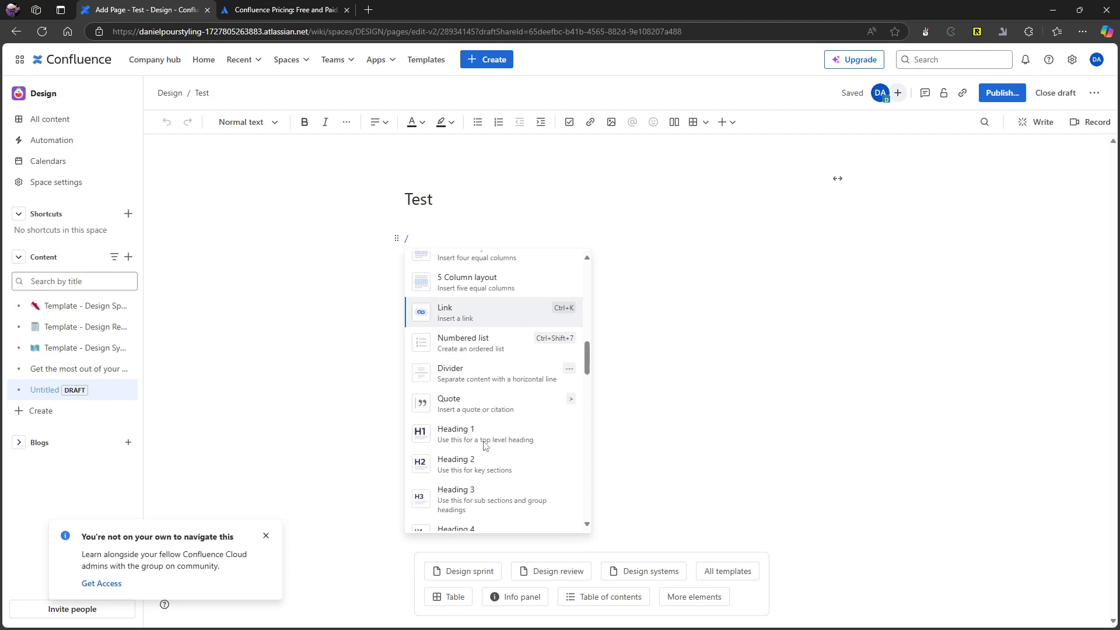
scroll(481, 444, "down", 4)
scroll(478, 430, "down", 1)
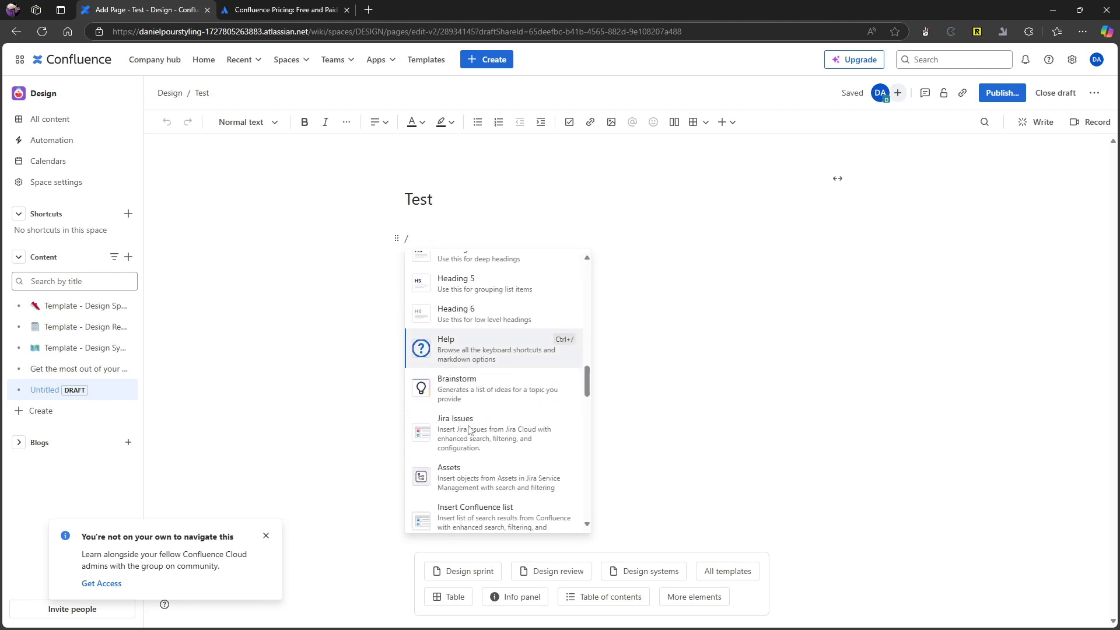
scroll(470, 356, "up", 1)
scroll(487, 460, "down", 1)
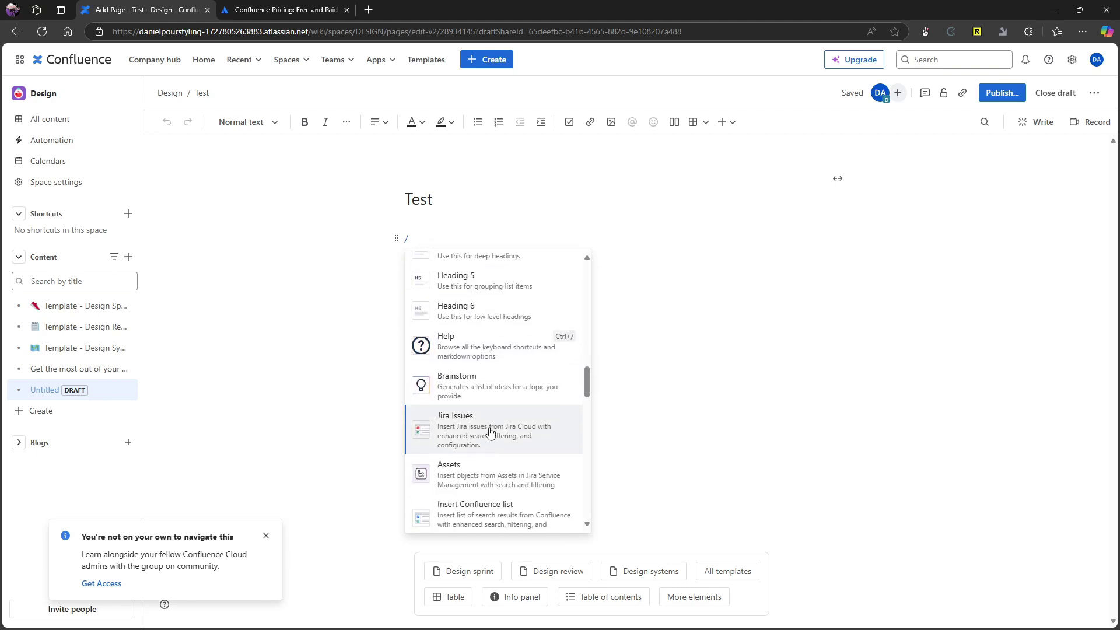
scroll(443, 403, "down", 1)
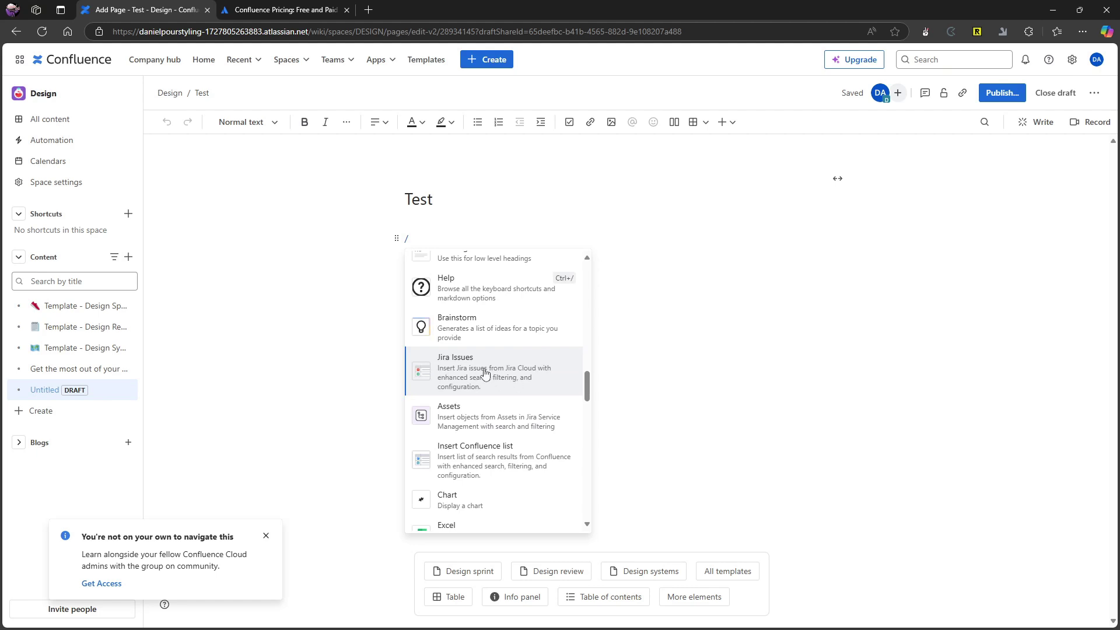
scroll(484, 372, "down", 3)
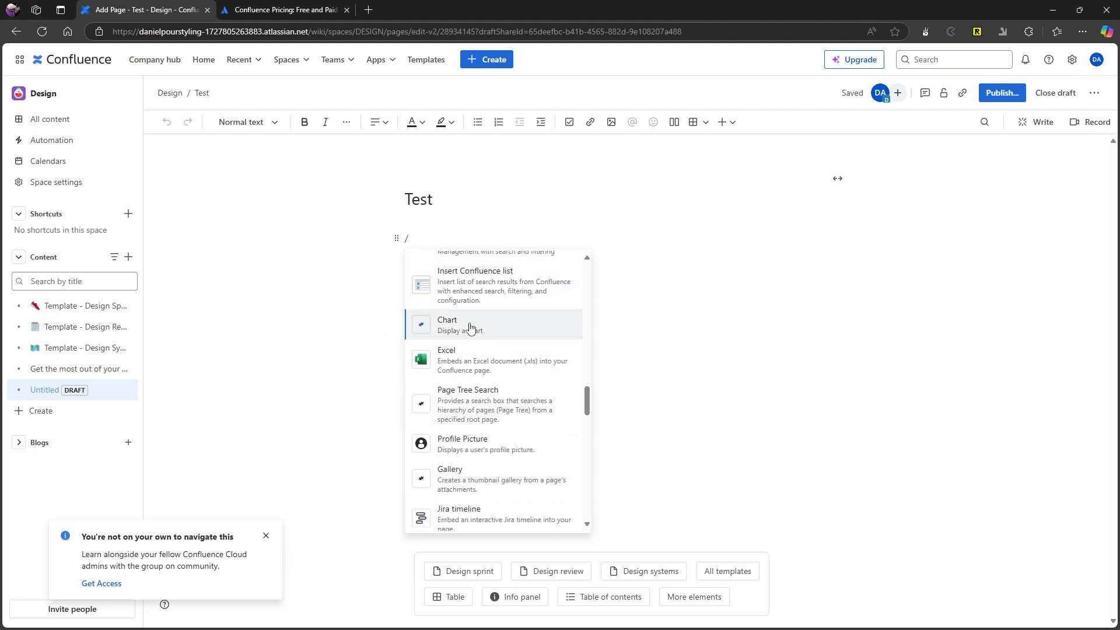
scroll(488, 380, "down", 5)
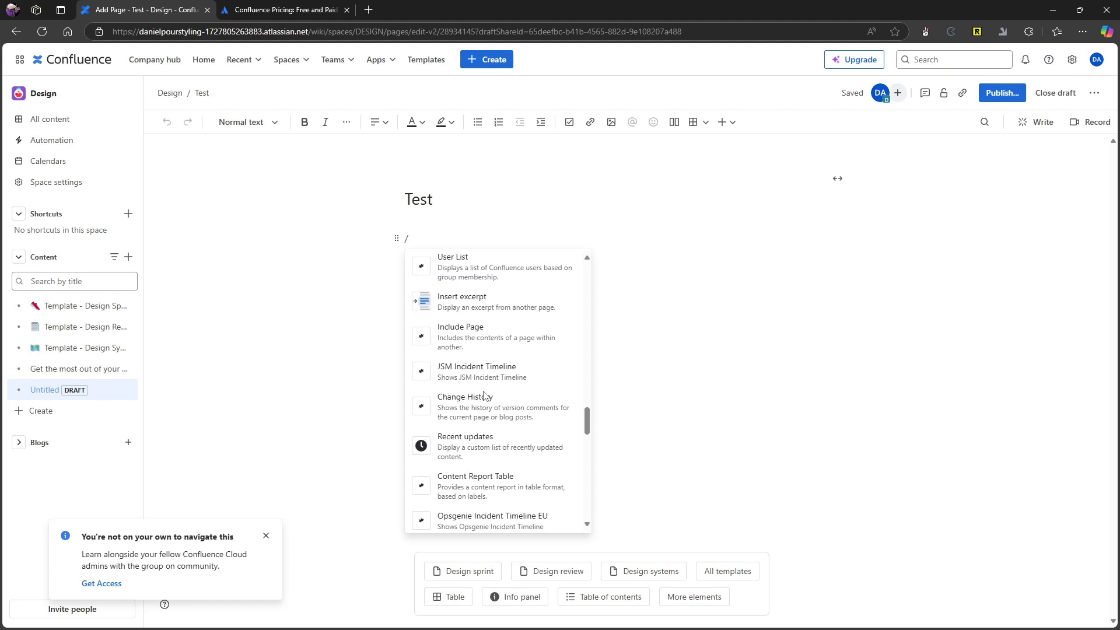
scroll(487, 396, "down", 10)
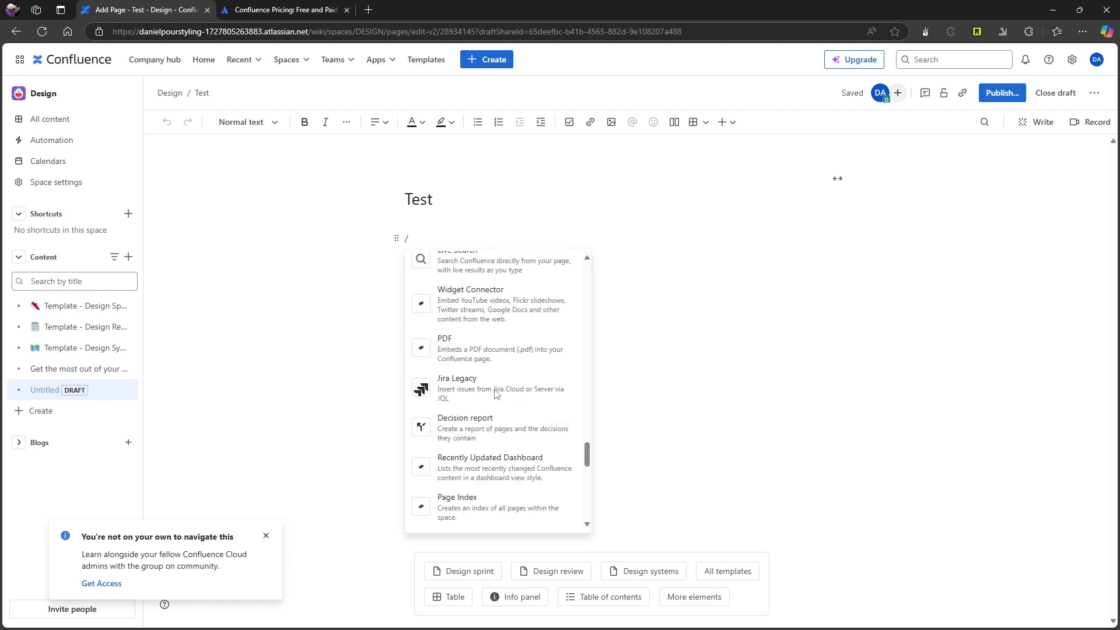
scroll(495, 394, "down", 1)
scroll(513, 367, "down", 2)
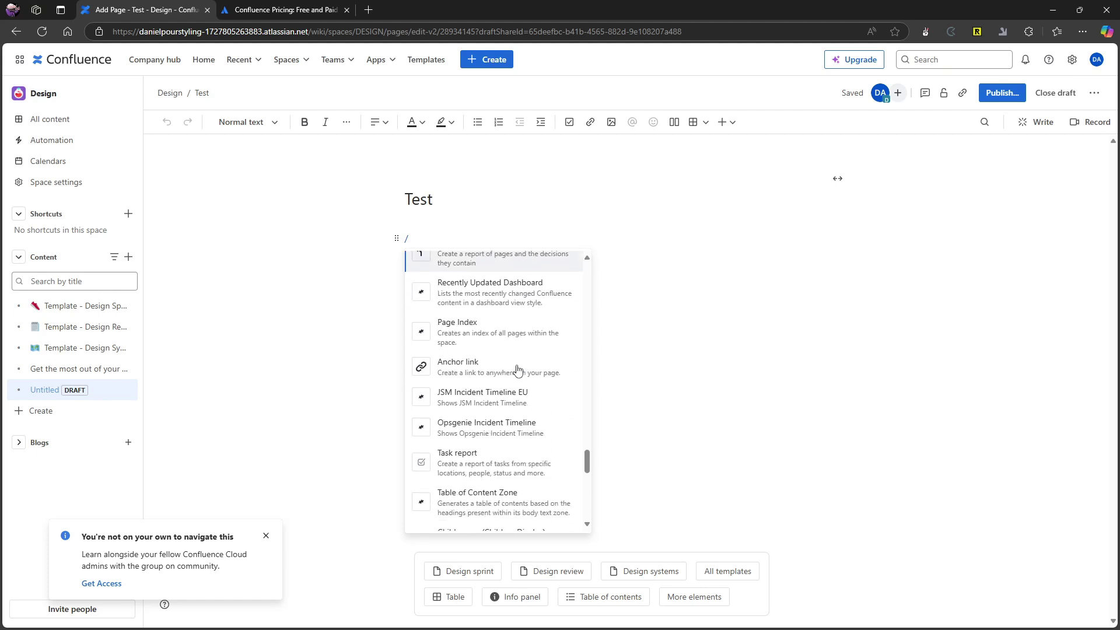
scroll(525, 364, "down", 2)
scroll(503, 358, "down", 3)
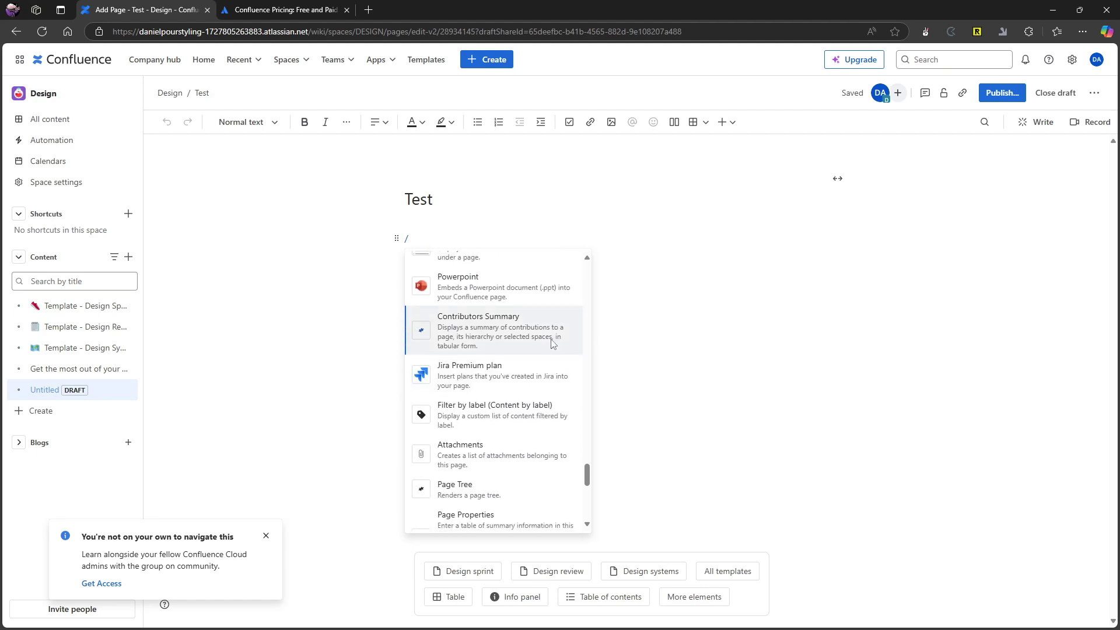
scroll(553, 344, "down", 5)
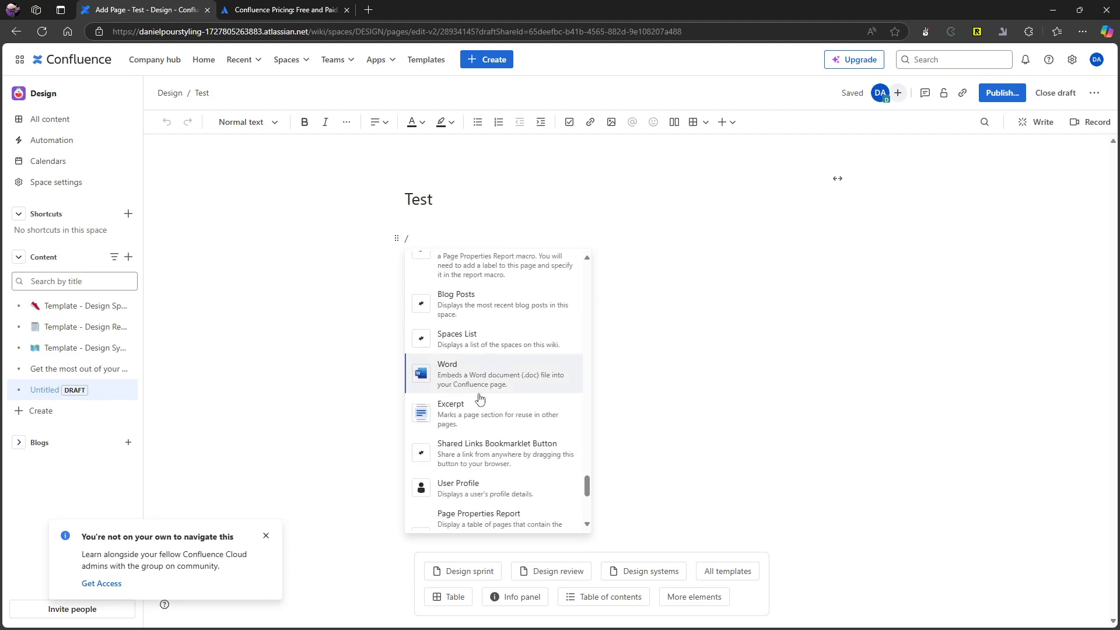
scroll(477, 375, "down", 2)
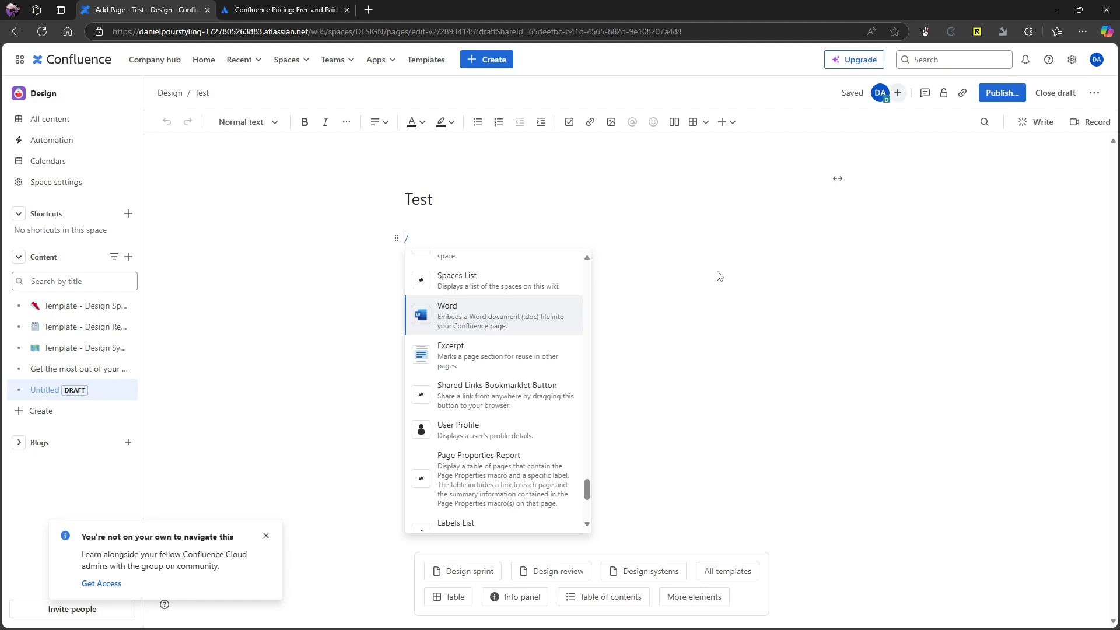
key("BackSpace")
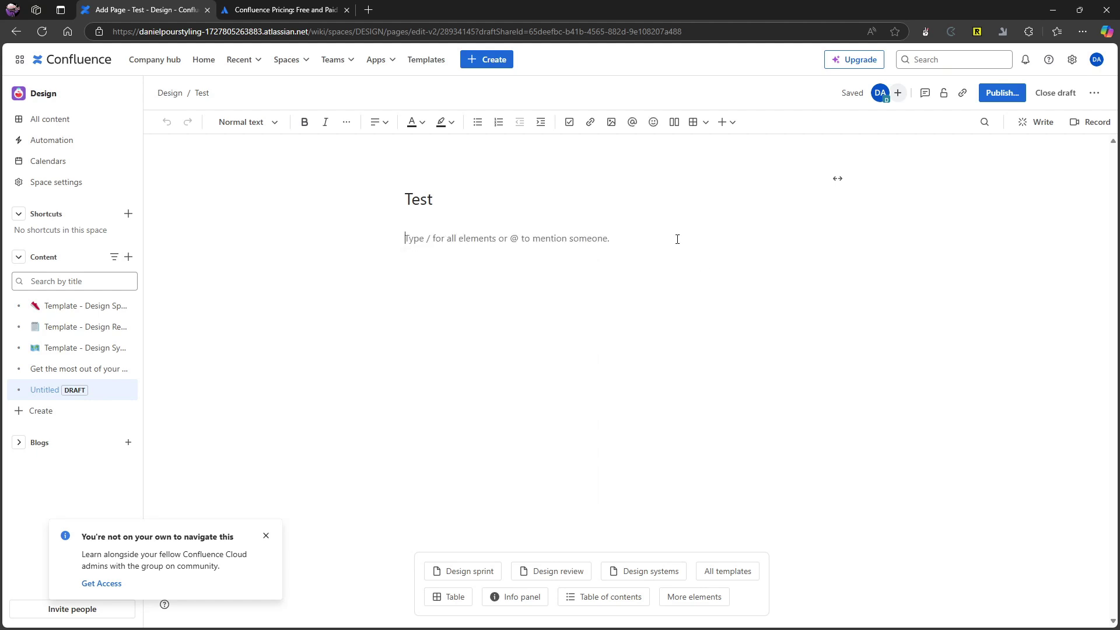
type("#")
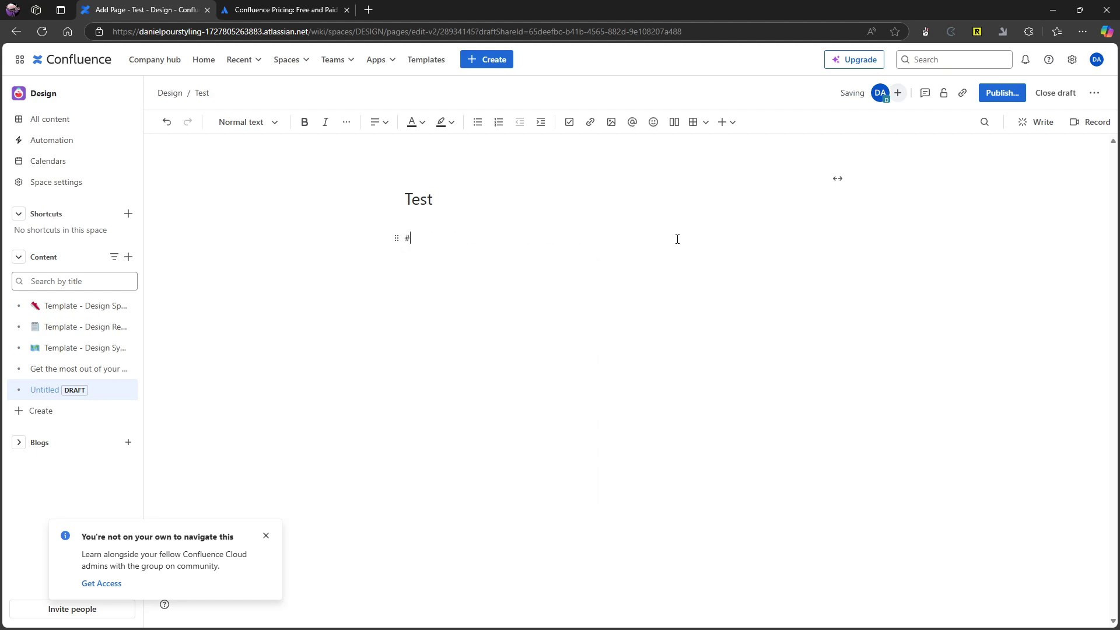
type("### k")
key("Return")
type("[]")
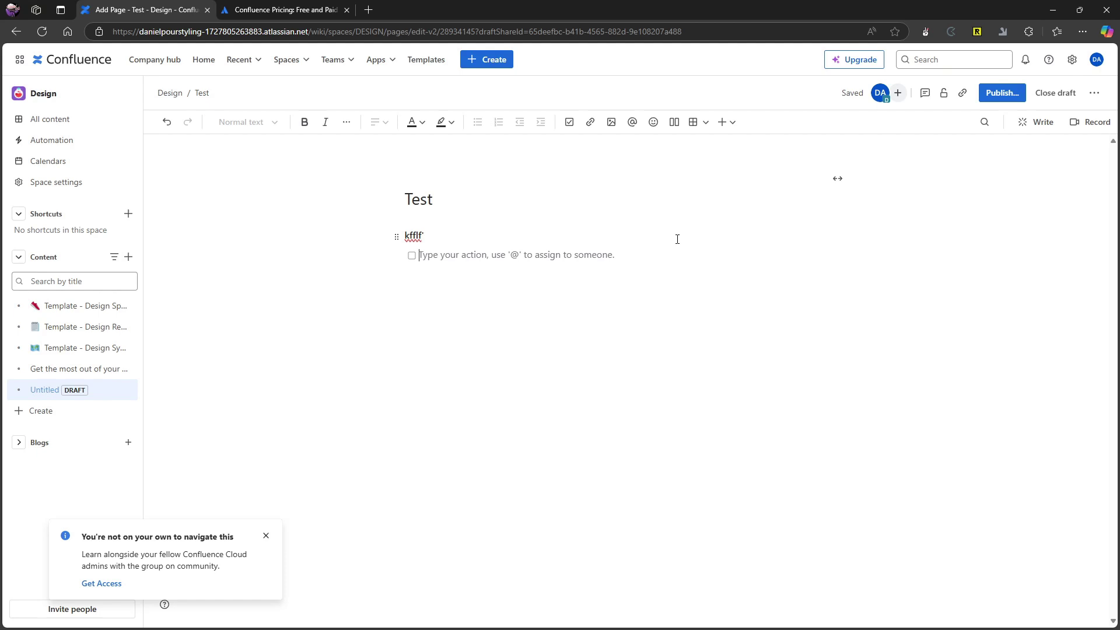
type("@")
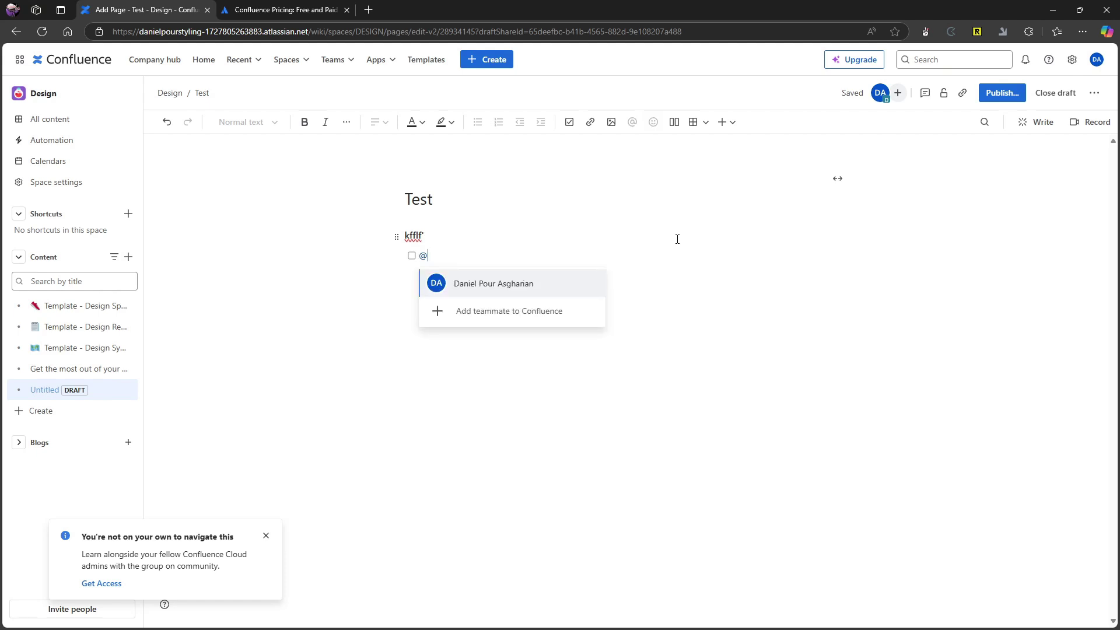
key("Return")
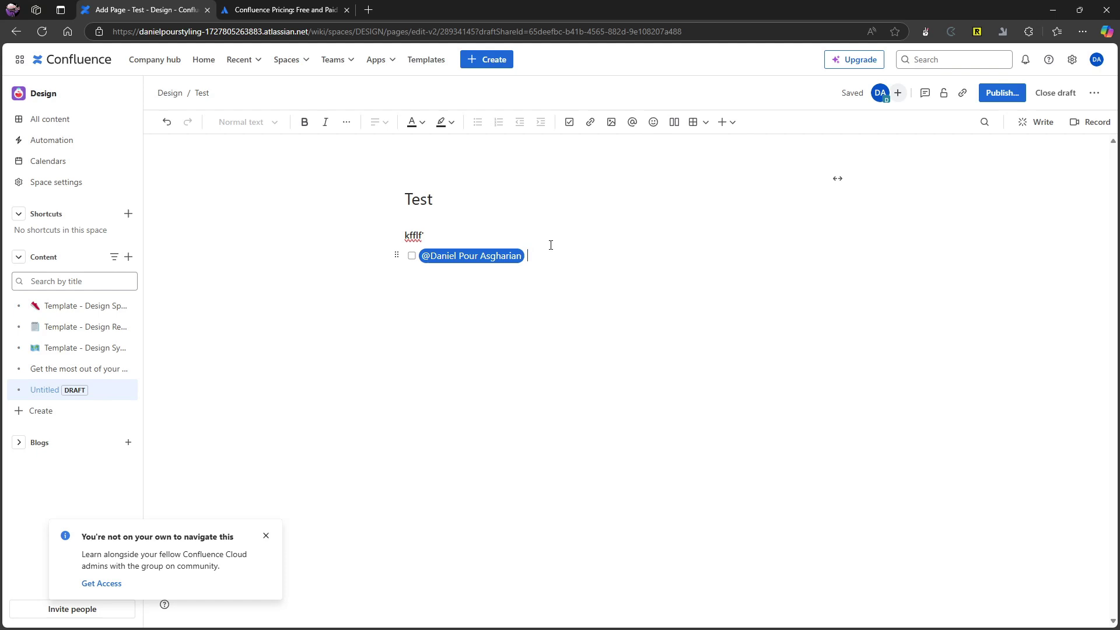
key("Return")
key("Return")
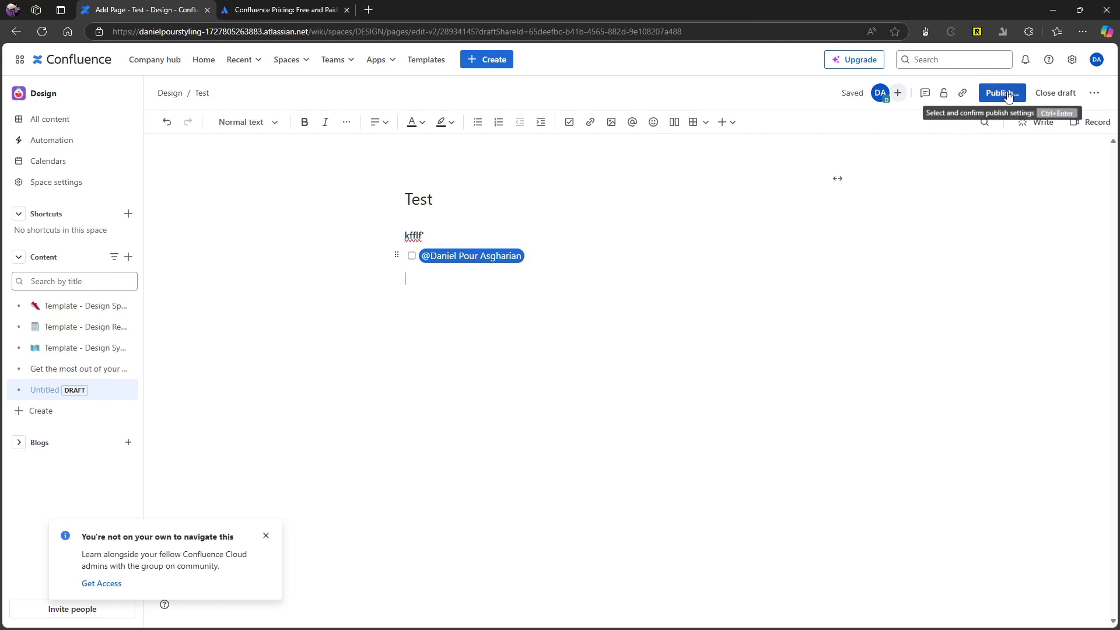
mouse_move(63, 392)
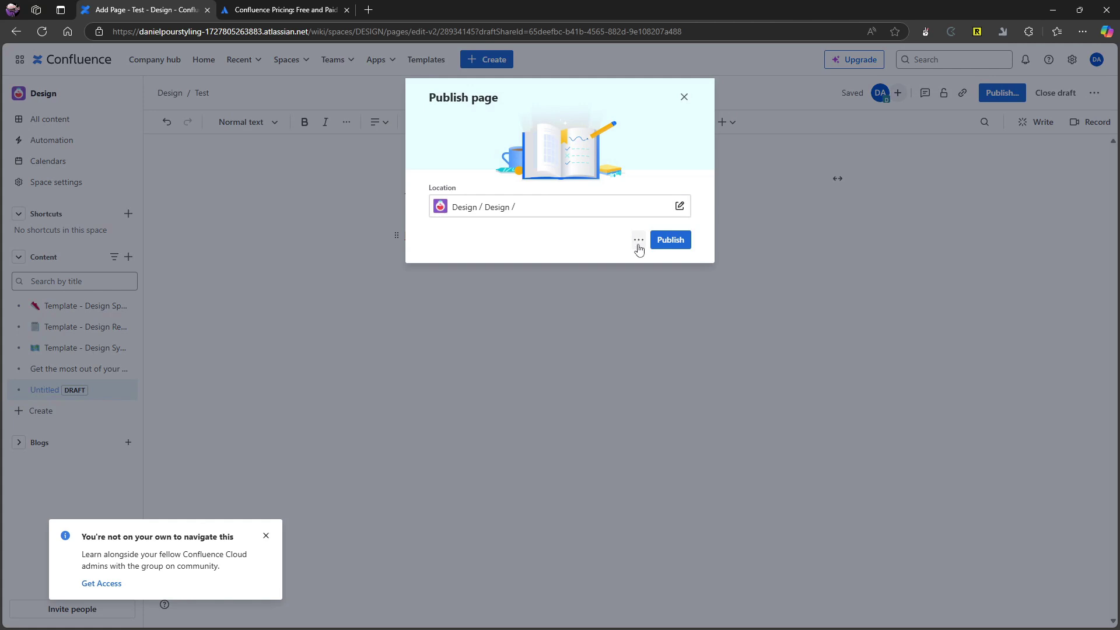
left_click(684, 97)
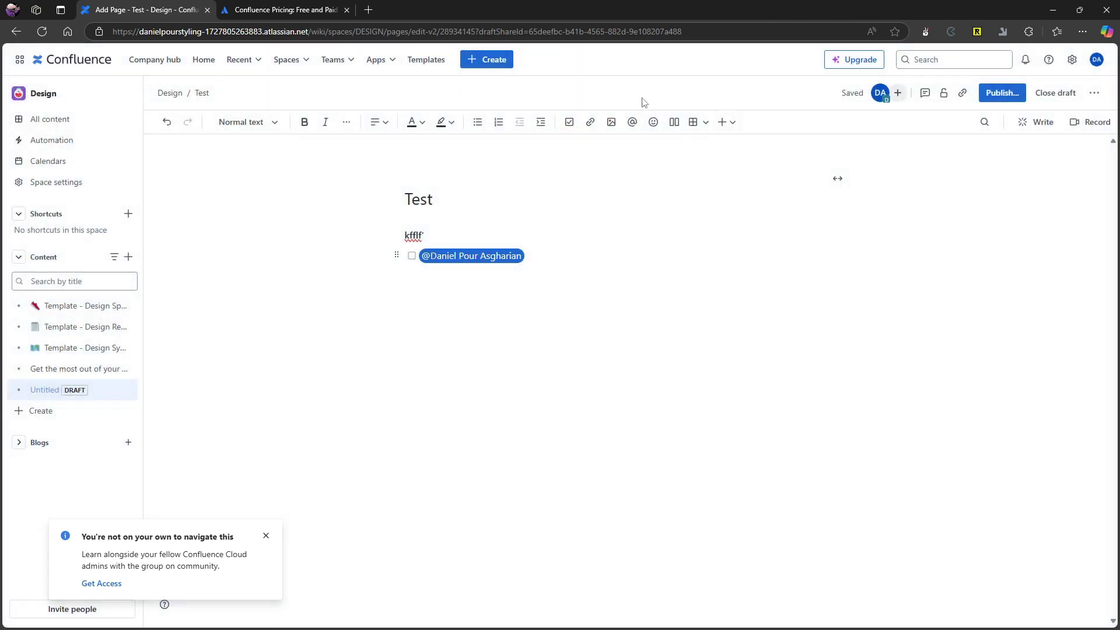
Type 'te' in a layout column, try column widths and five columns, then delete the layout.
key("BackSpace")
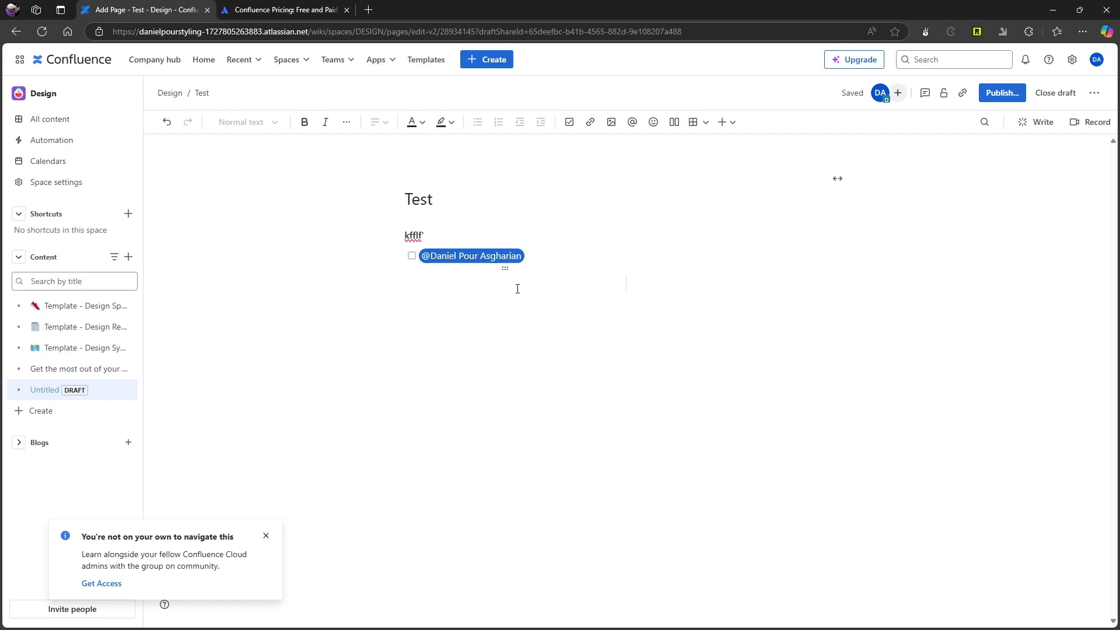
left_click(469, 281)
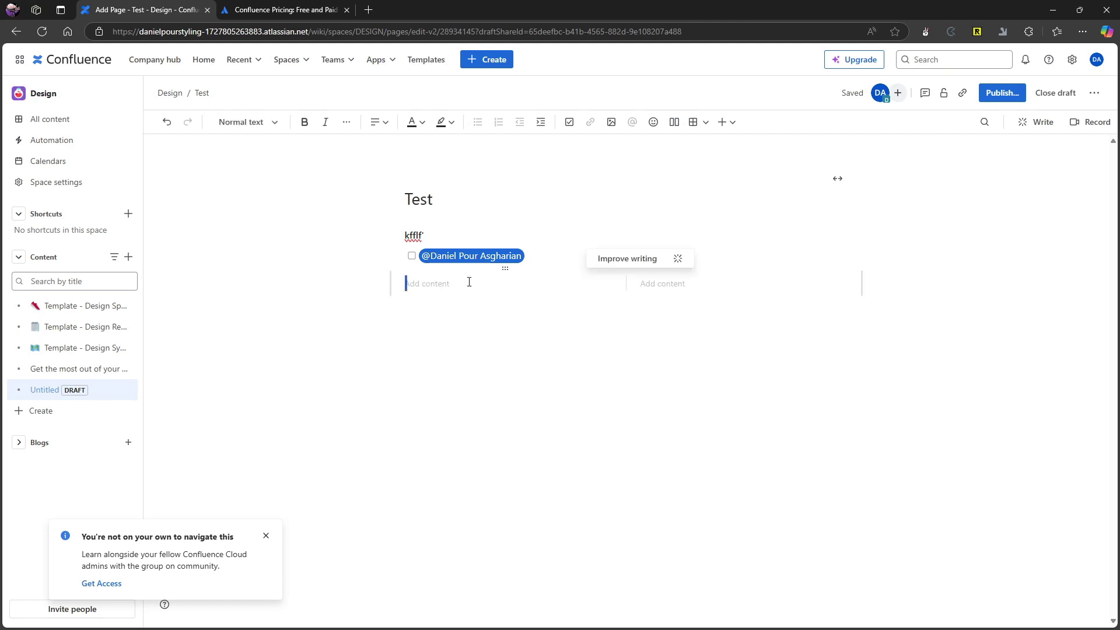
type("tess")
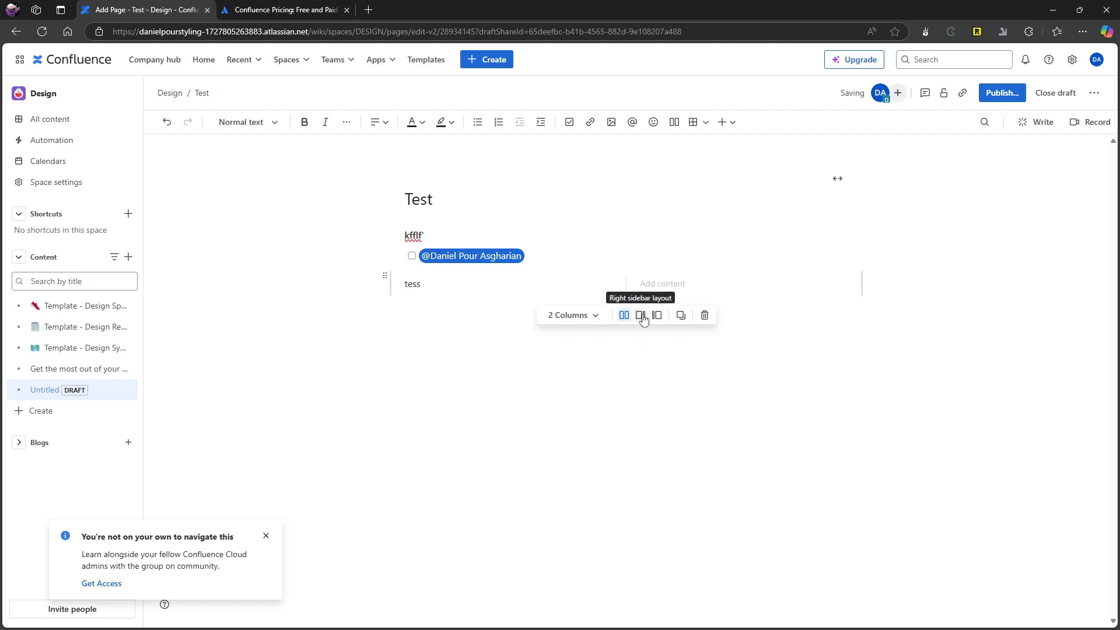
left_click(640, 316)
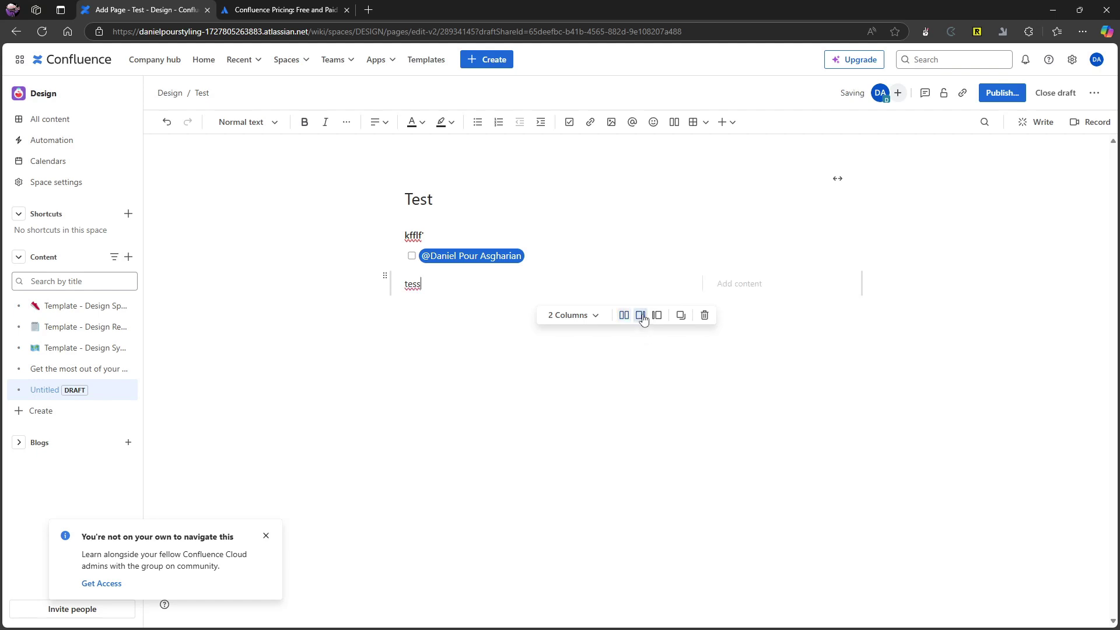
left_click(624, 316)
left_click(583, 315)
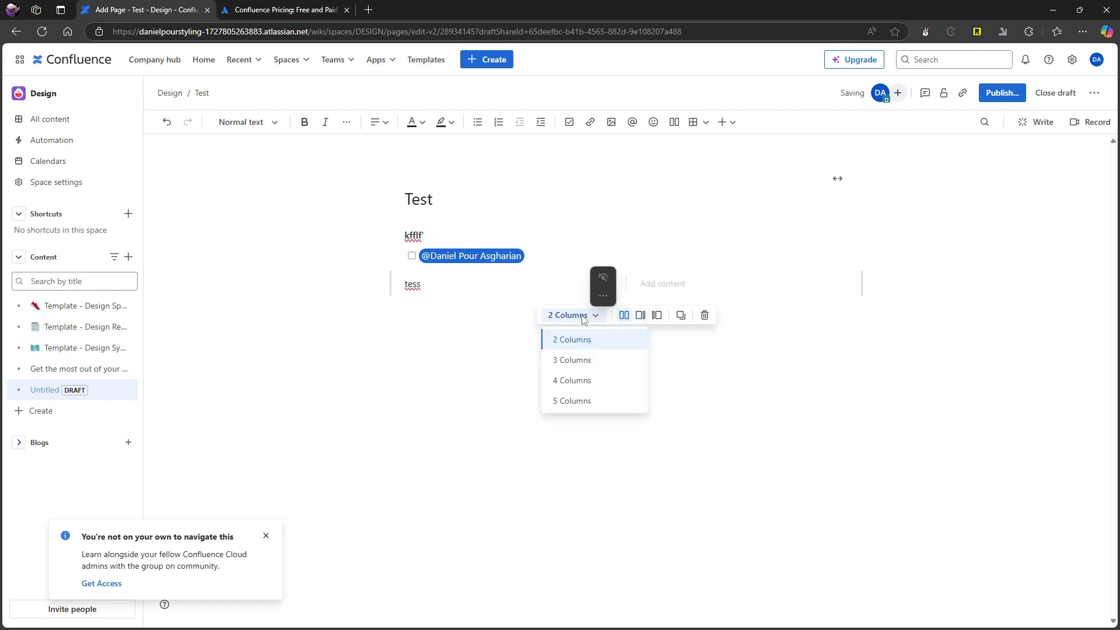
left_click(585, 398)
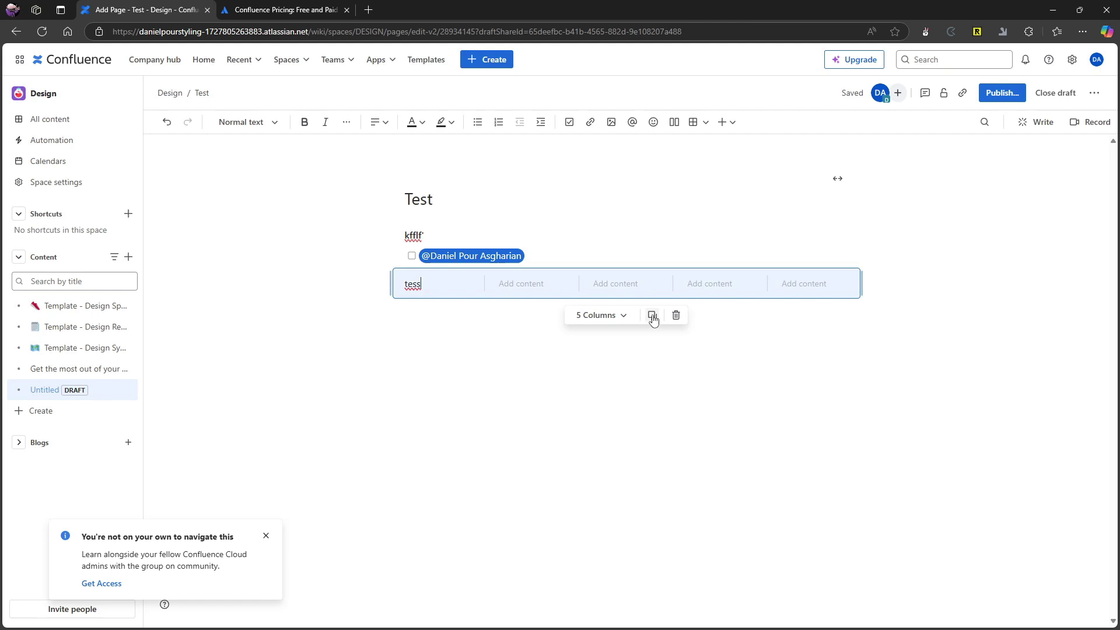
left_click(520, 300)
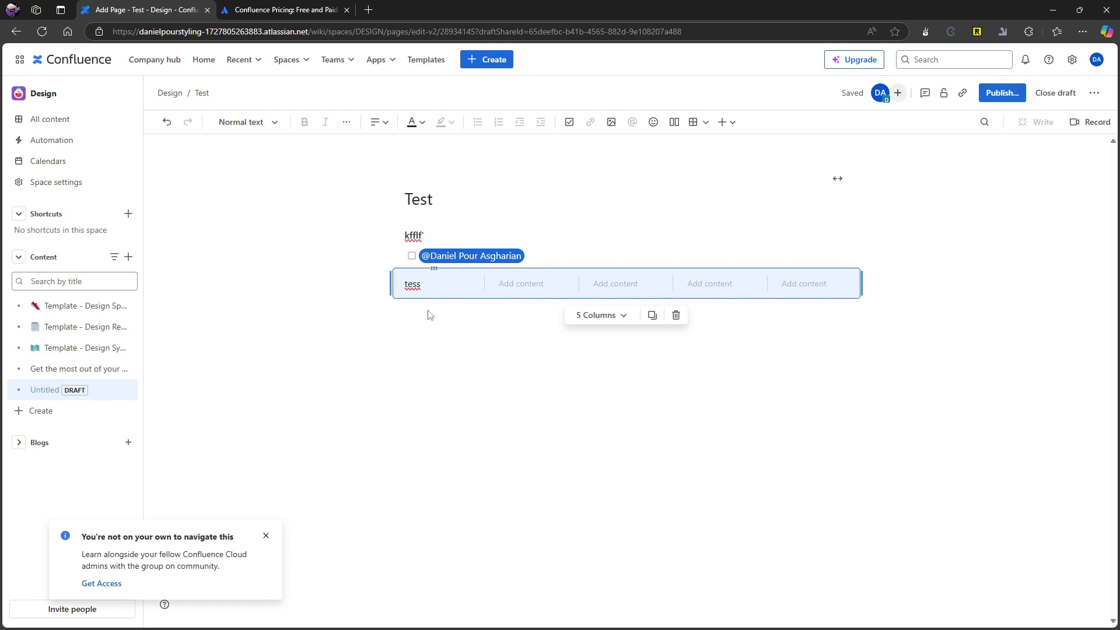
key("BackSpace")
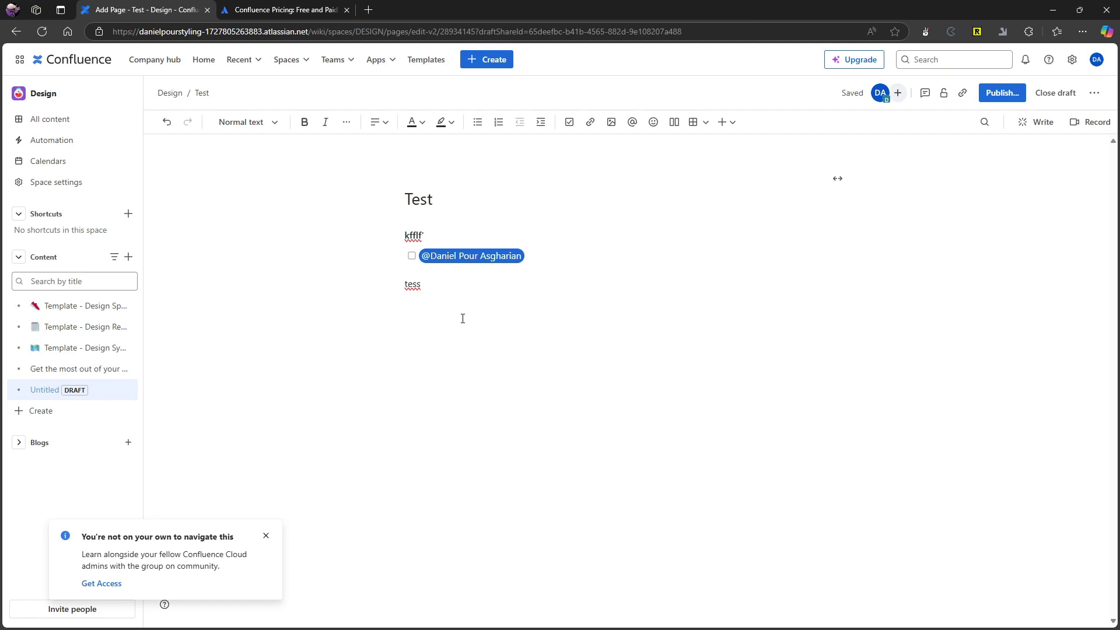
Insert an inline link to the recently viewed Design page using the / Link element.
type("/doc")
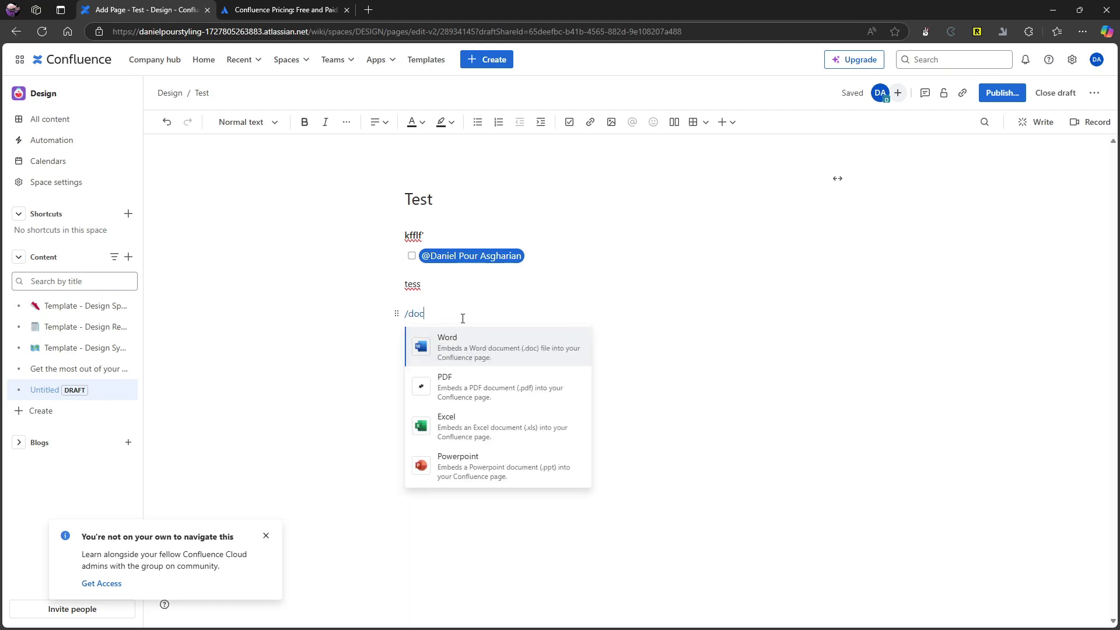
key("BackSpace")
key("BackSpace")
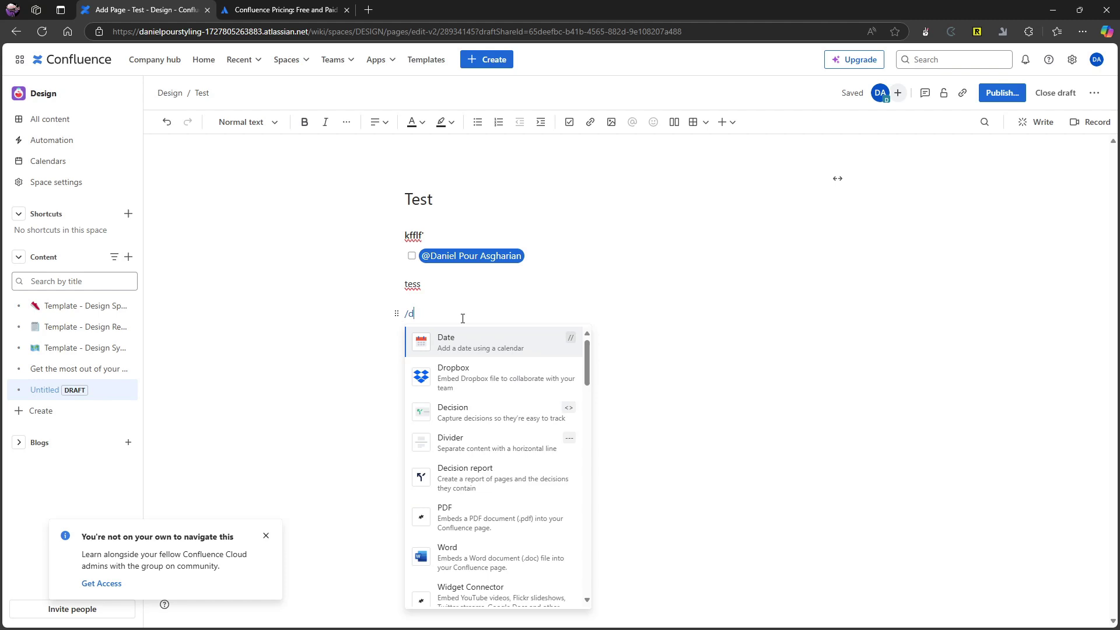
key("BackSpace")
type("n")
key("Down")
key("Down")
key("Down")
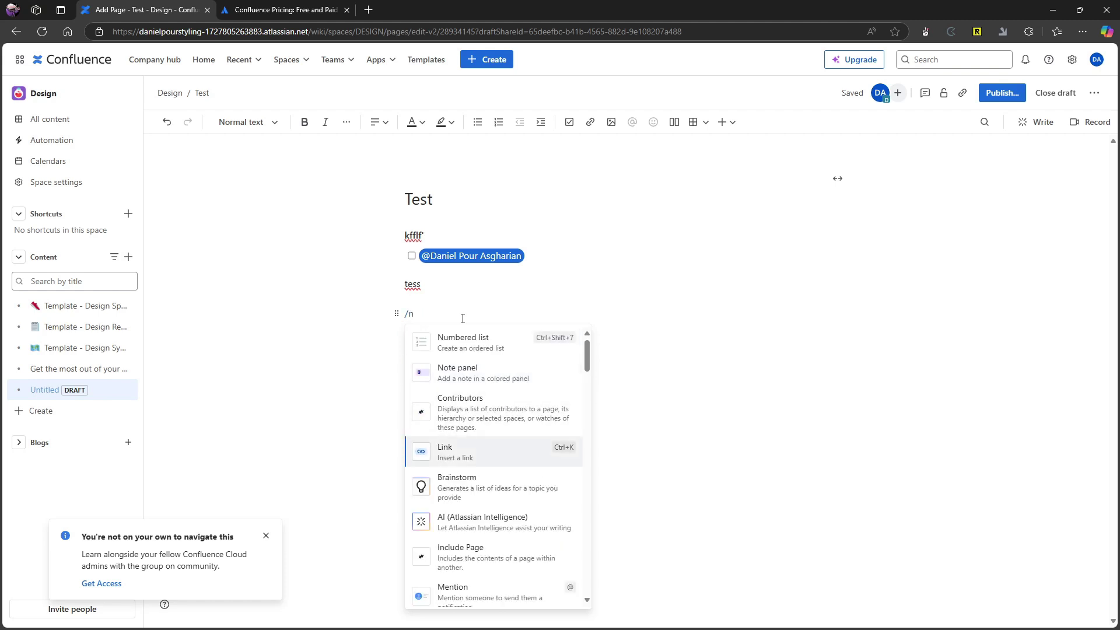
key("Return")
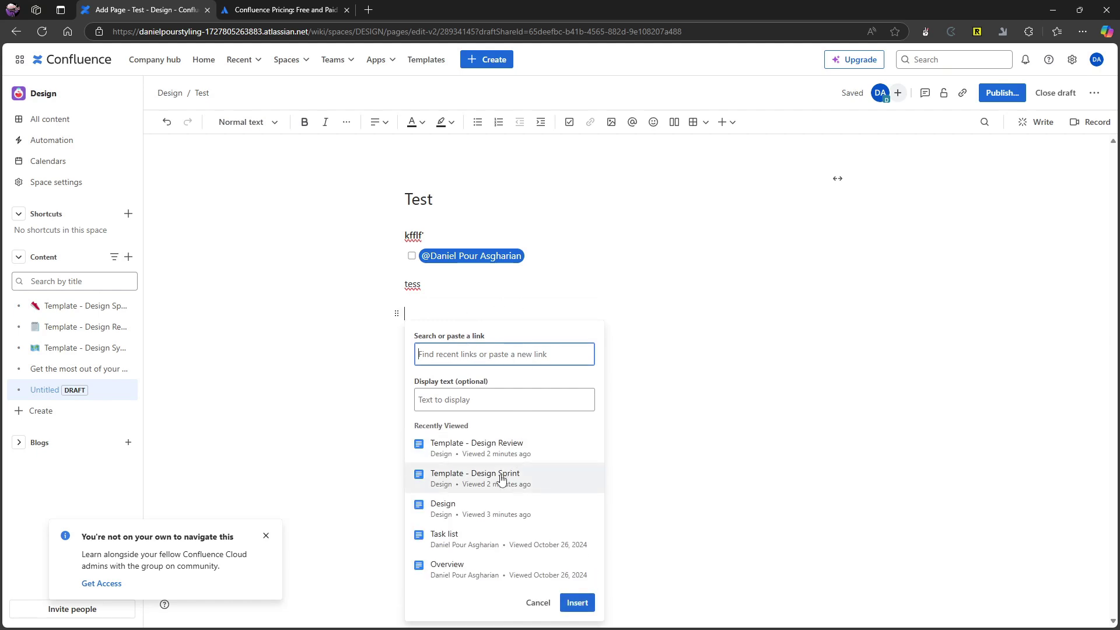
left_click(454, 512)
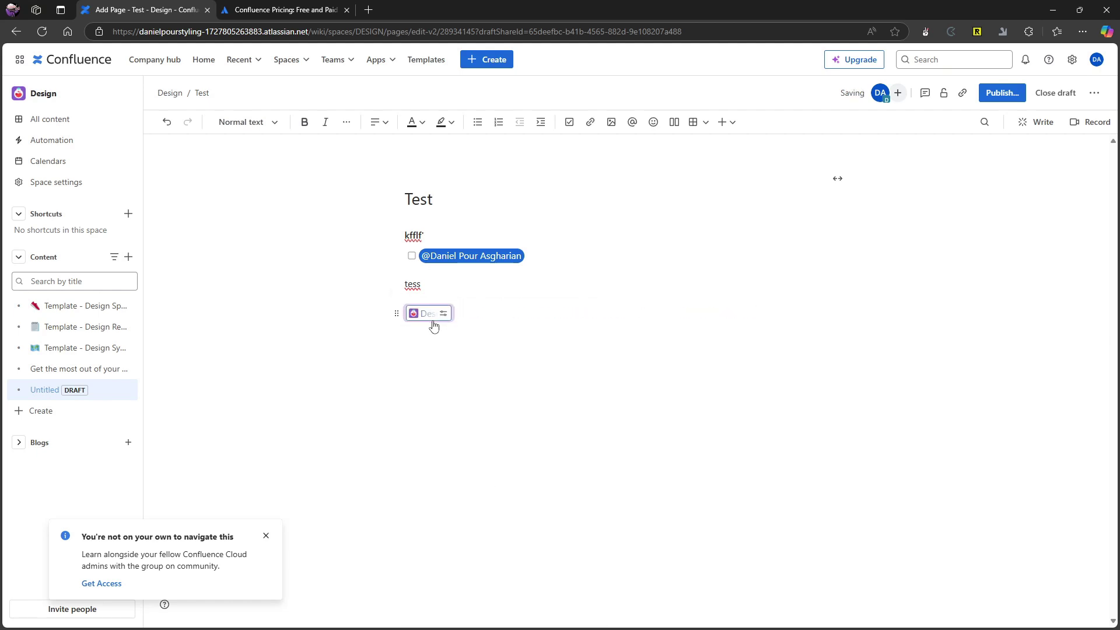
Switch the Design link to card view and back to inline, then dismiss the community notification.
left_click(444, 315)
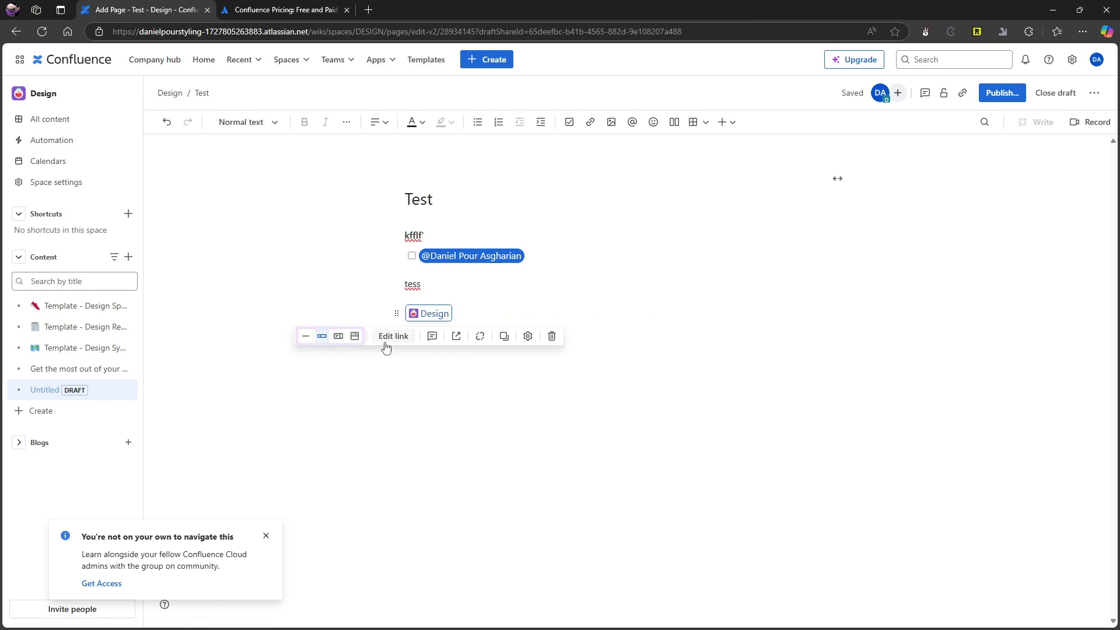
left_click(338, 336)
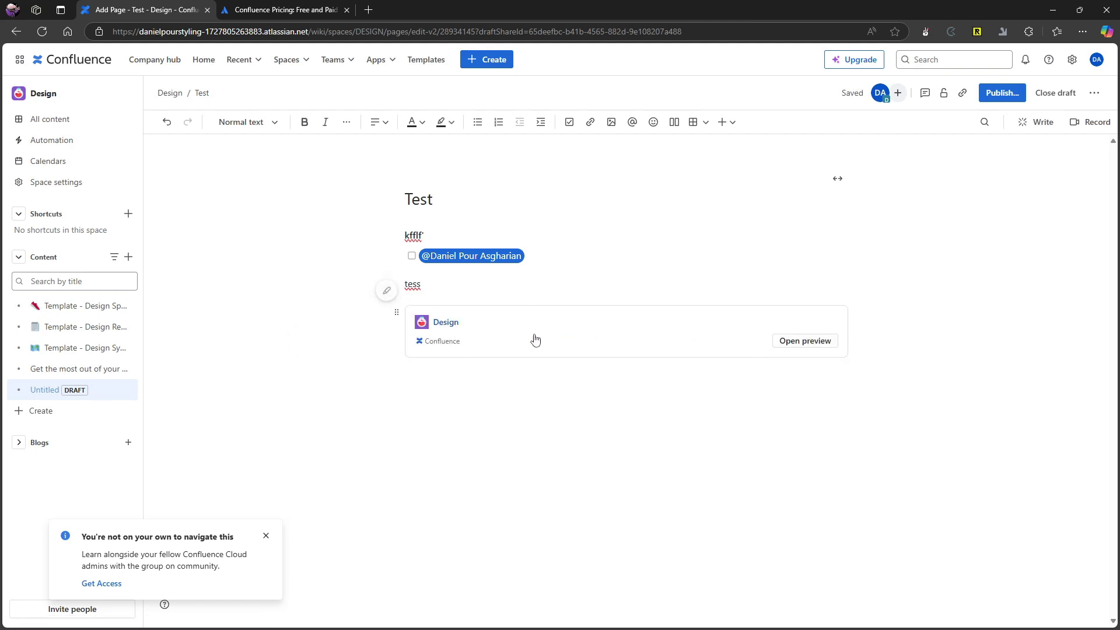
left_click(397, 312)
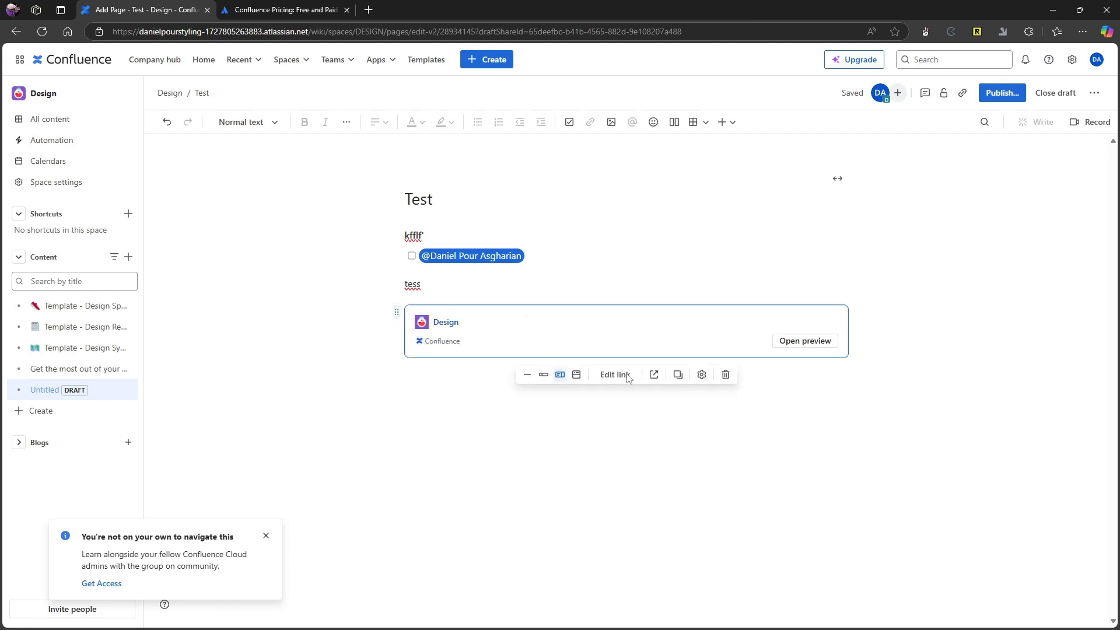
left_click(543, 379)
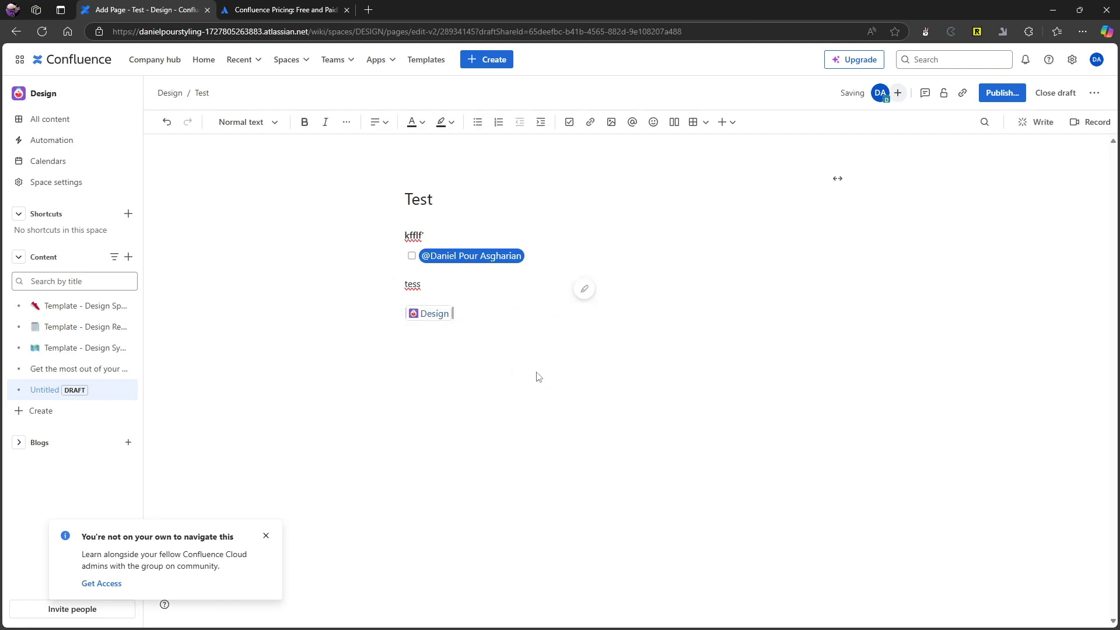
left_click(396, 311)
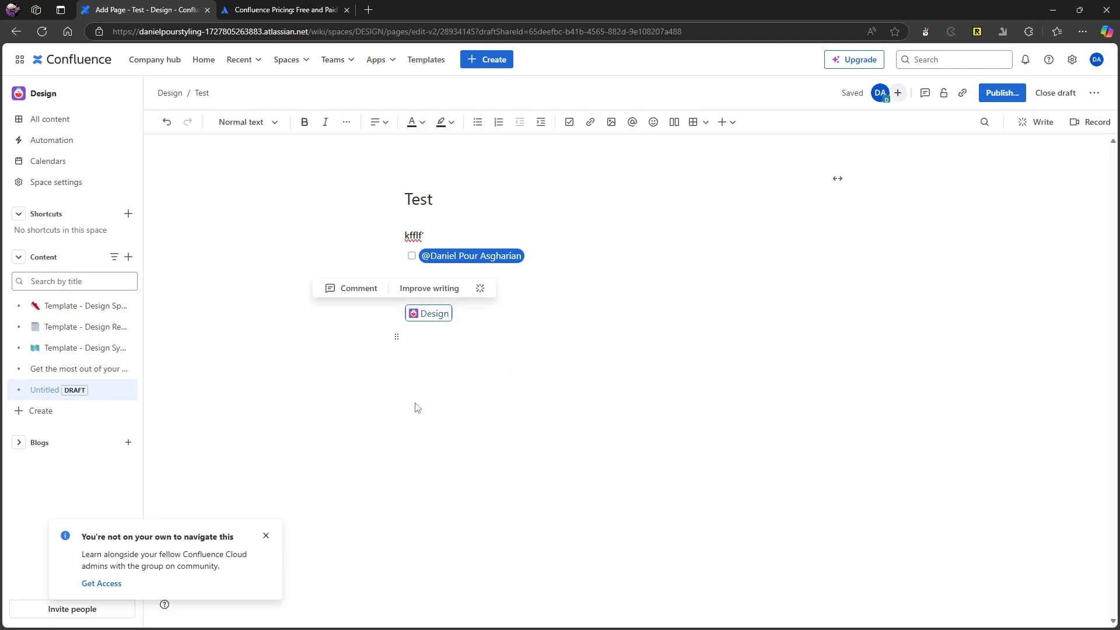
left_click(503, 317)
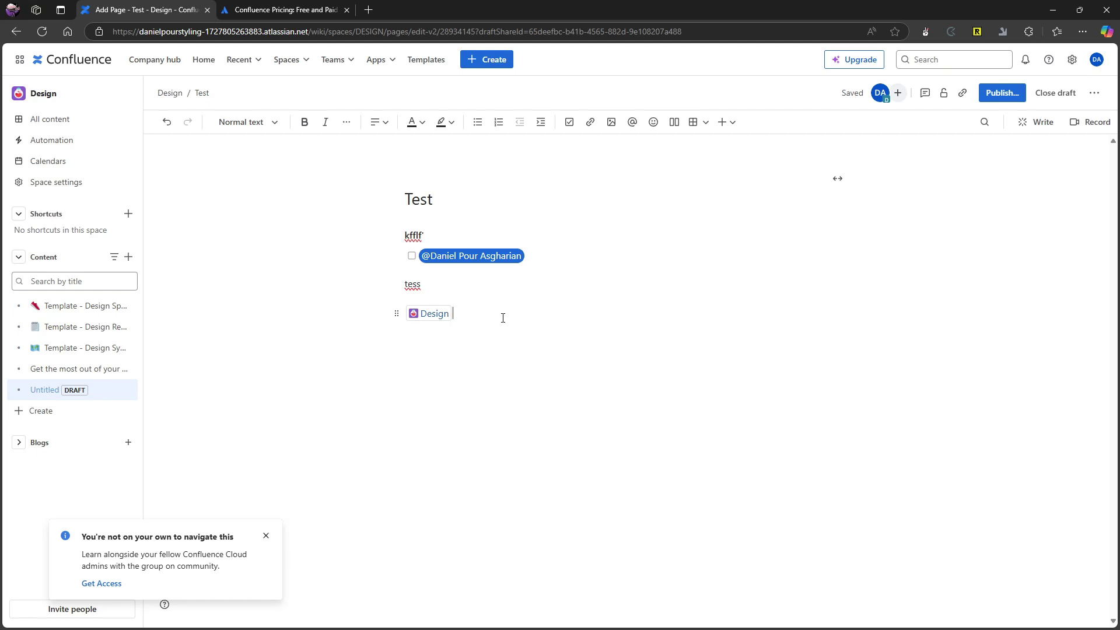
left_click(266, 536)
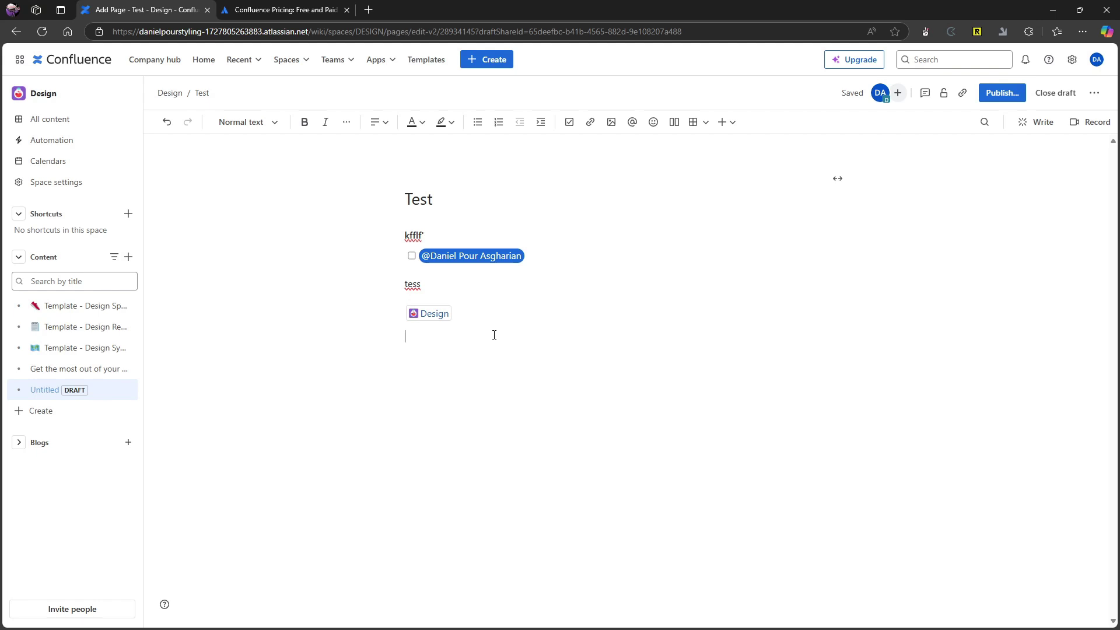
Insert a link to the Task list page by searching 'ta' in the /link dialog.
type("/link")
key("Return")
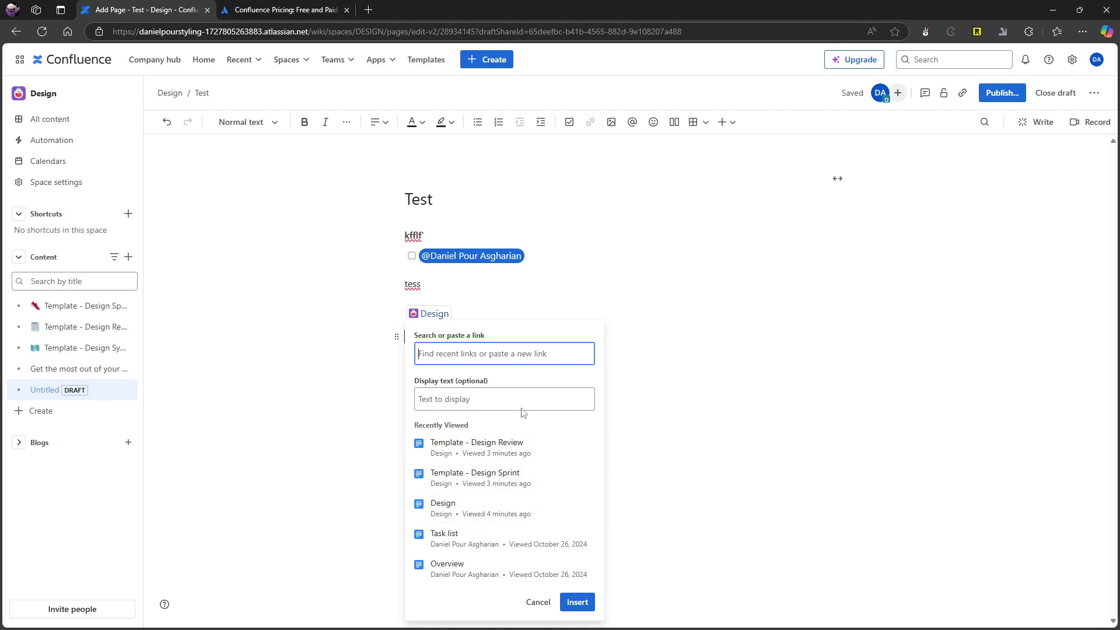
type("task")
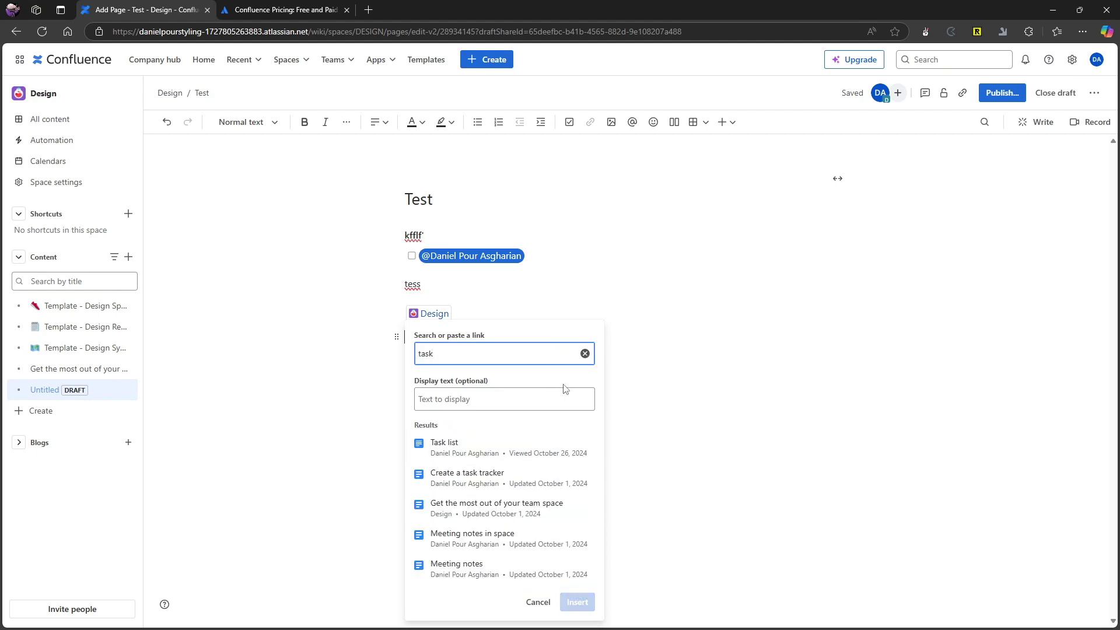
left_click(450, 447)
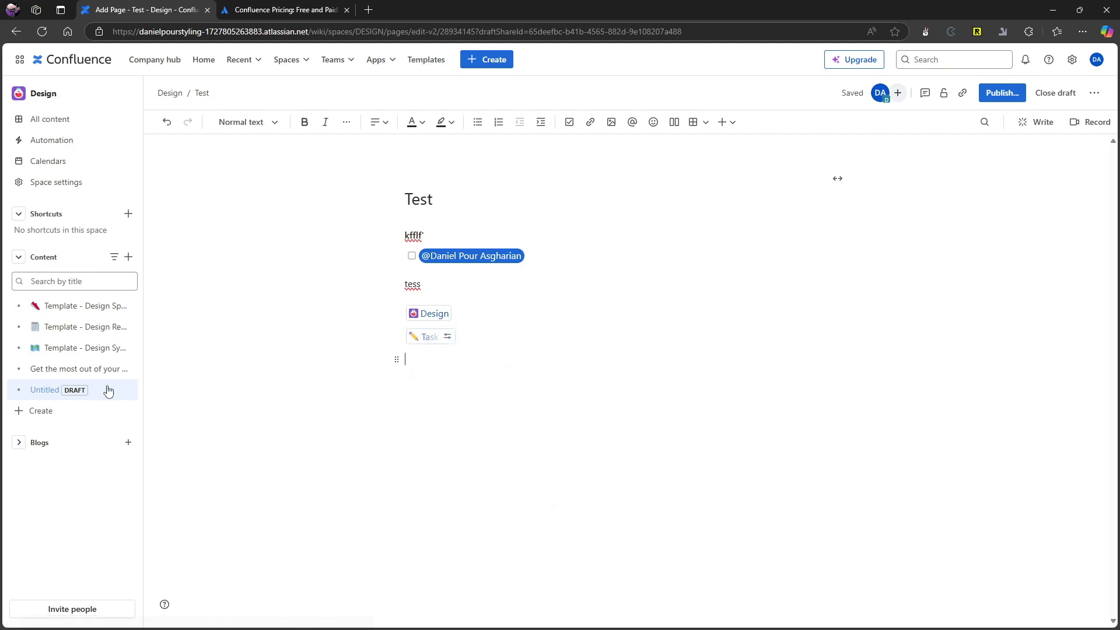
left_click(42, 411)
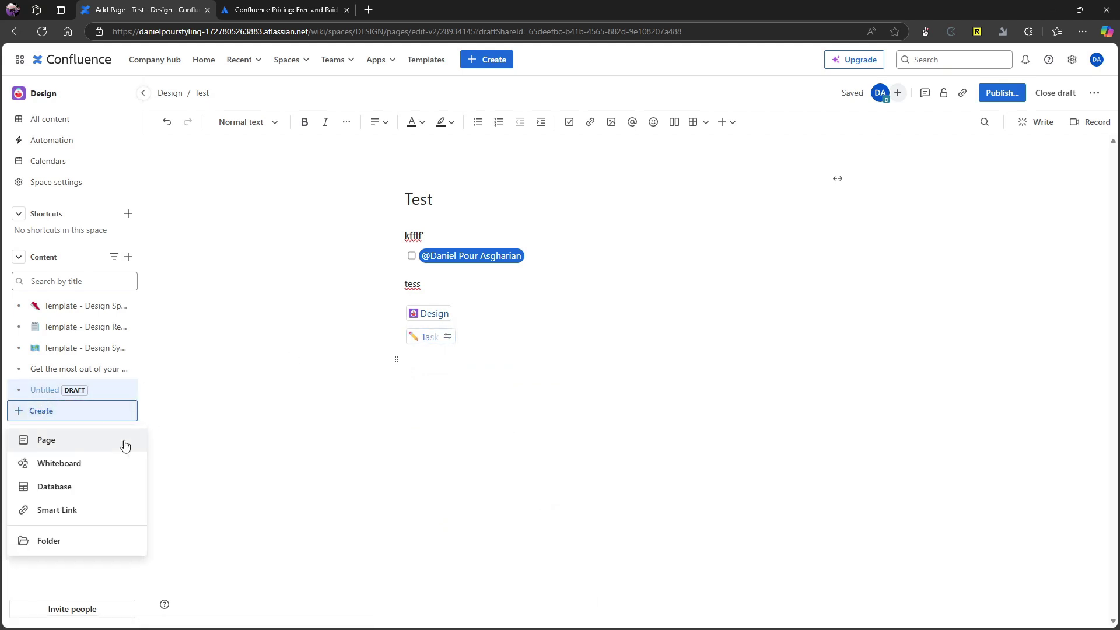
Create a new database from the Create menu, leave the draft page, and dismiss the setup panel.
left_click(85, 487)
left_click(615, 95)
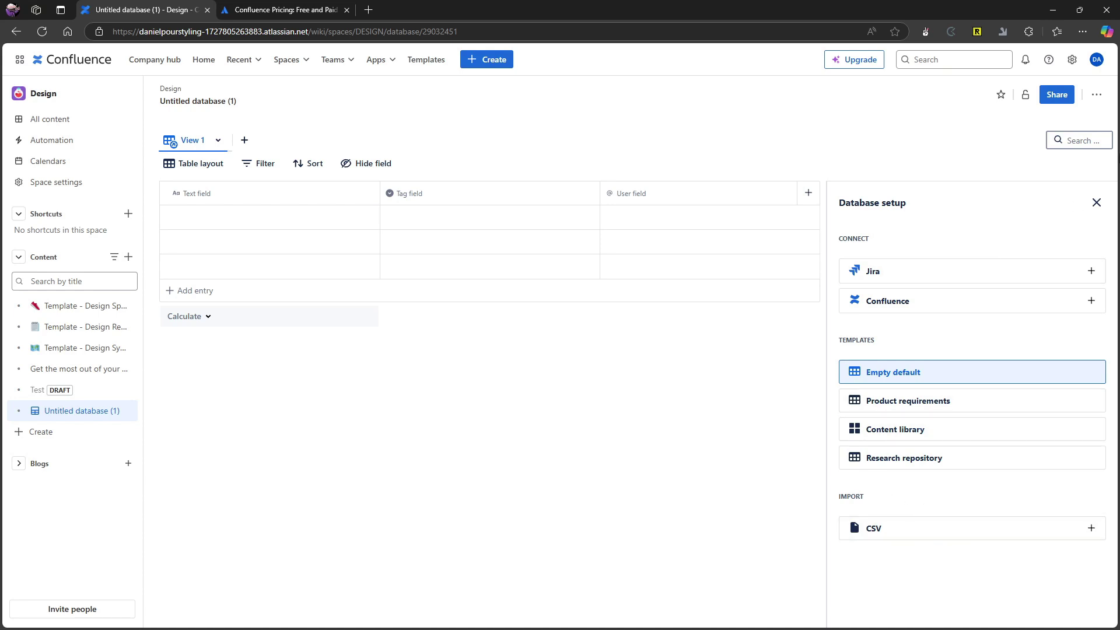
left_click(1095, 203)
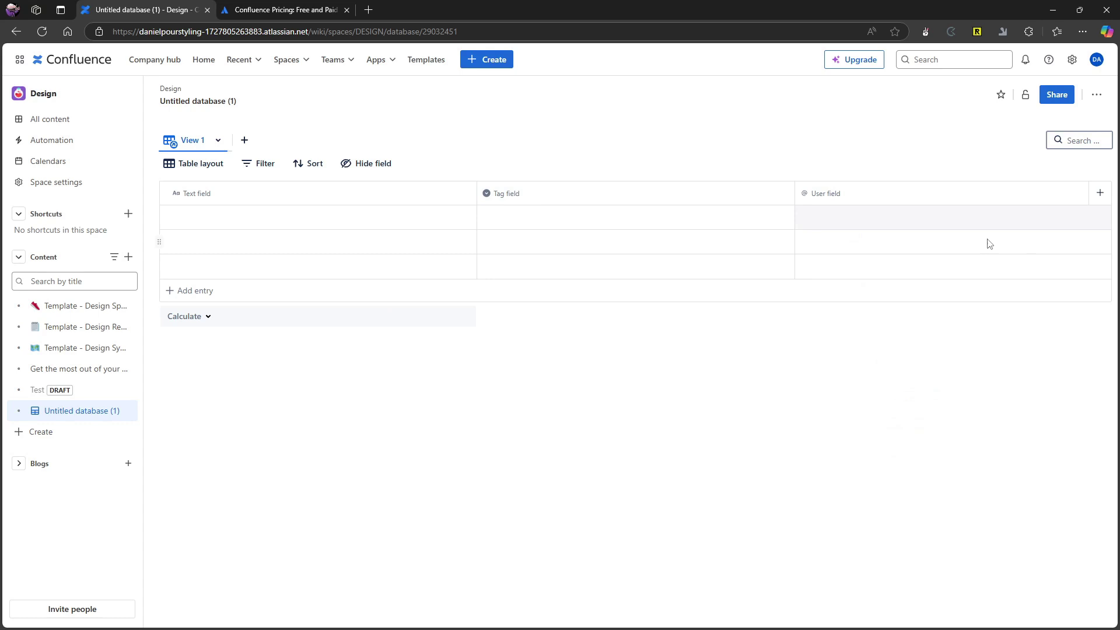
Fill the first row with 'Test' in the Text field and the user matching 'da' in the User field.
left_click(1099, 193)
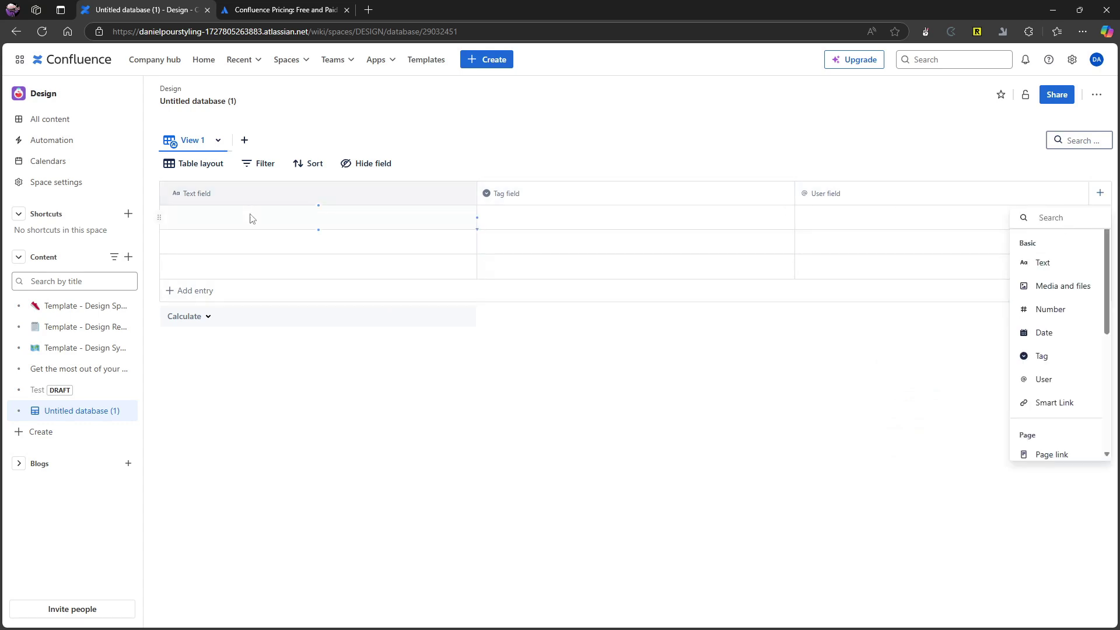
left_click(272, 221)
type("Tes")
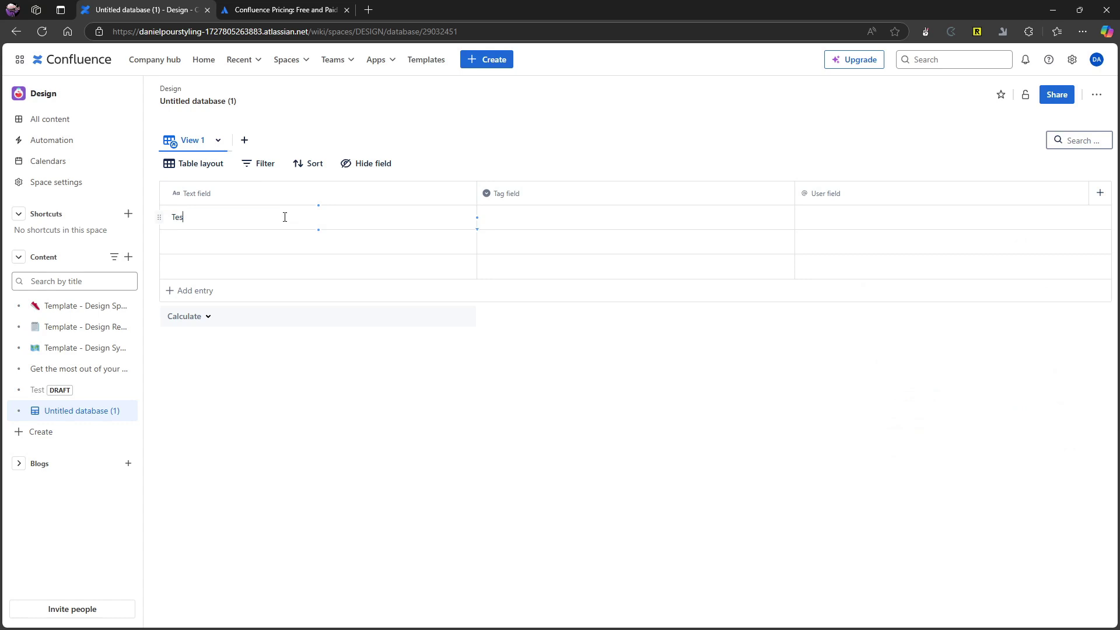
type("t")
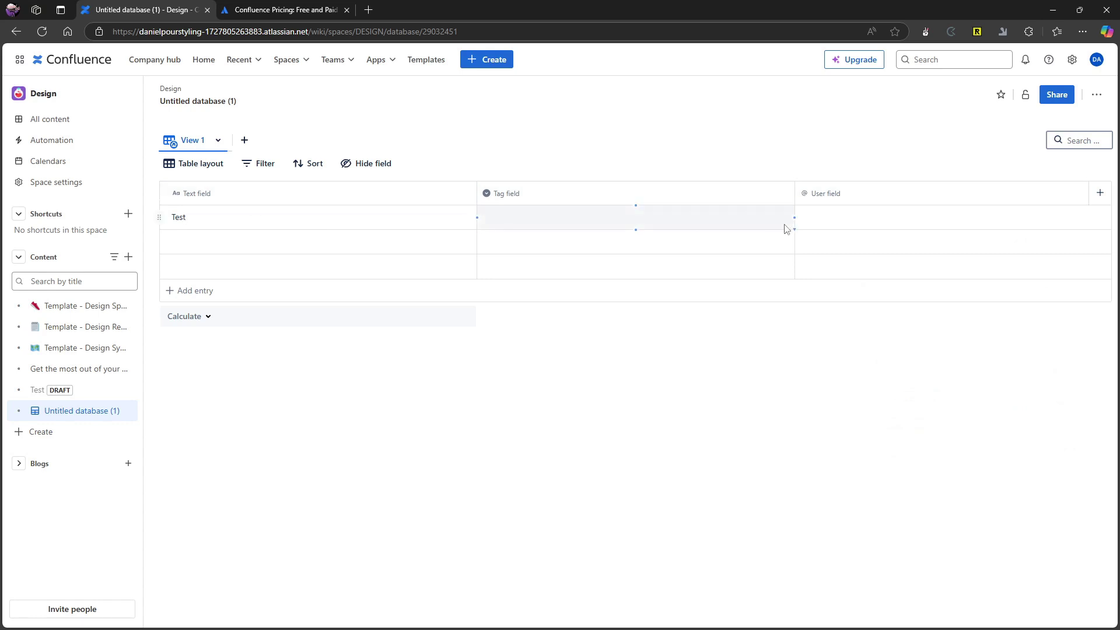
left_click(525, 226)
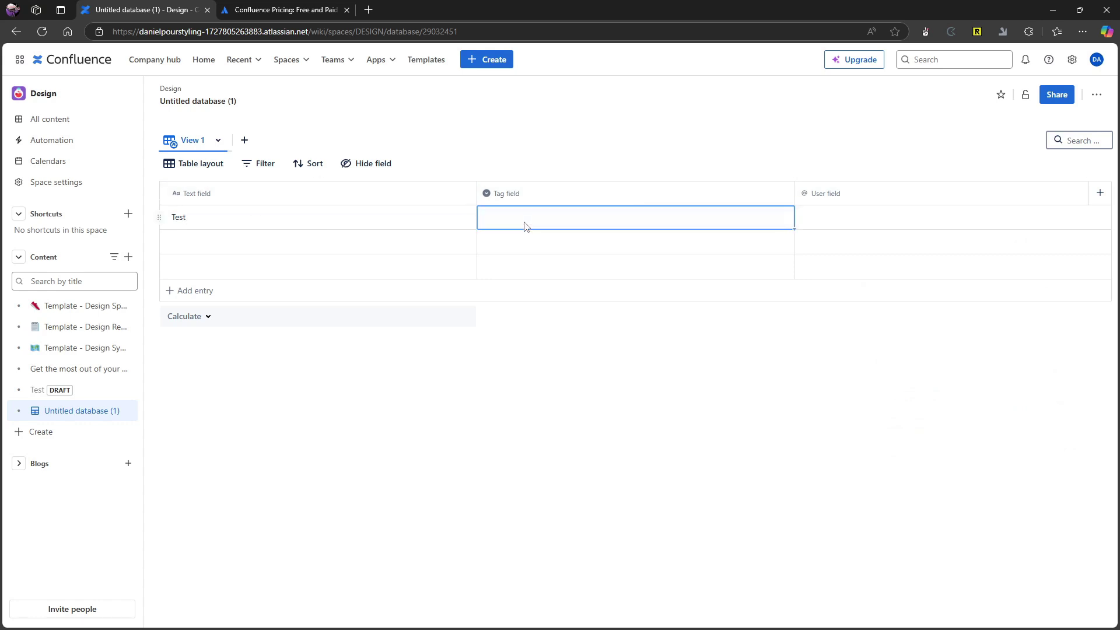
left_click(528, 225)
left_click(825, 216)
left_click(825, 216)
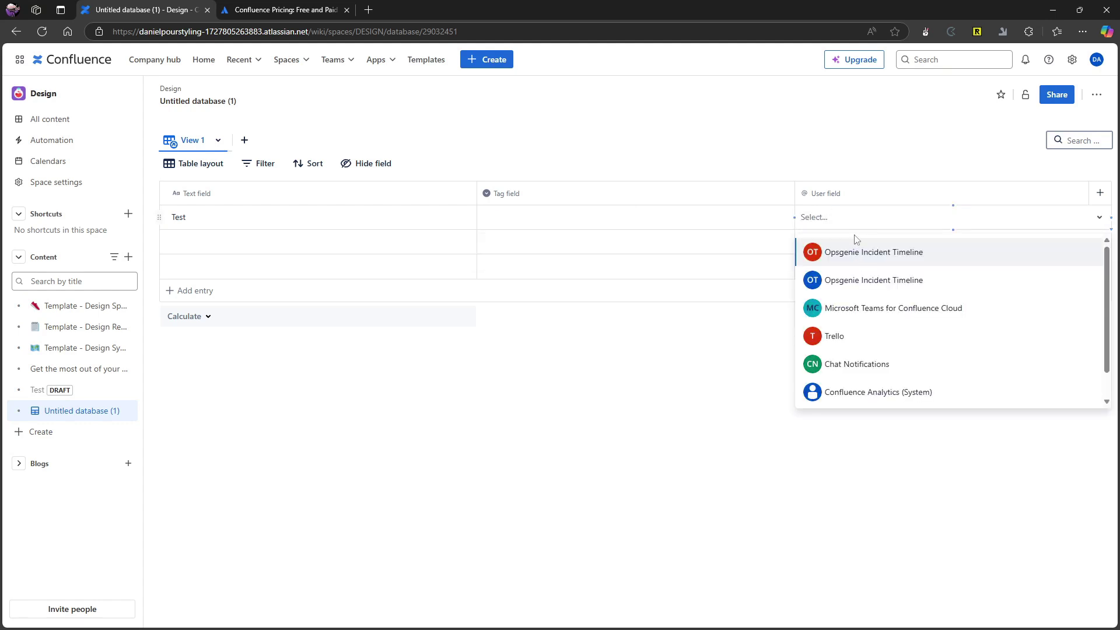
type("da")
left_click(878, 254)
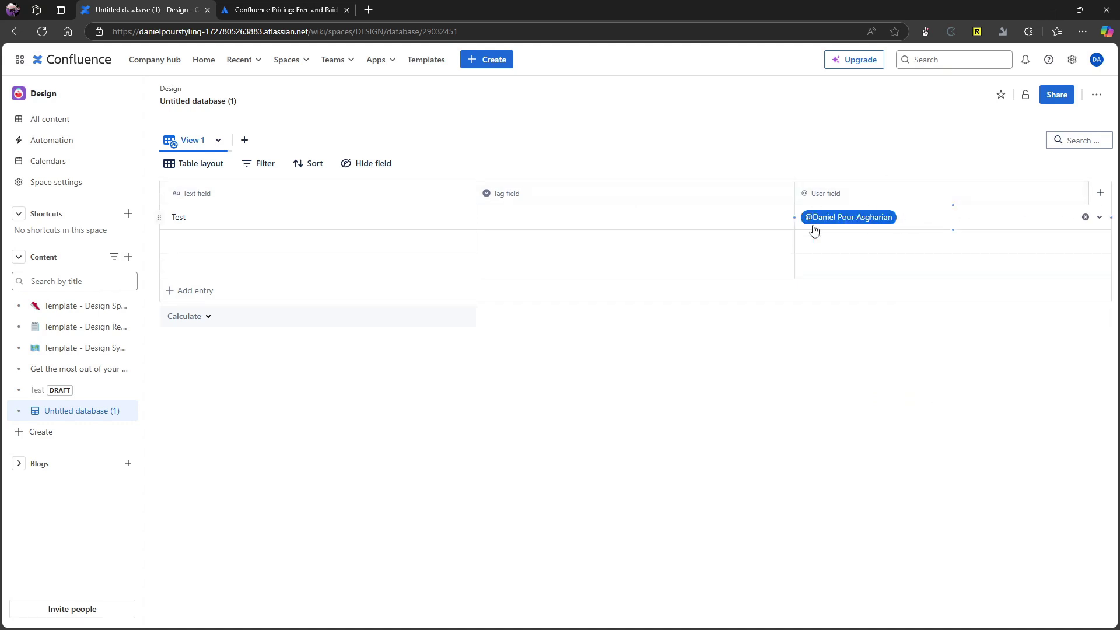
Add a Page link column to the table and set the first row's page link to Design.
left_click(1099, 192)
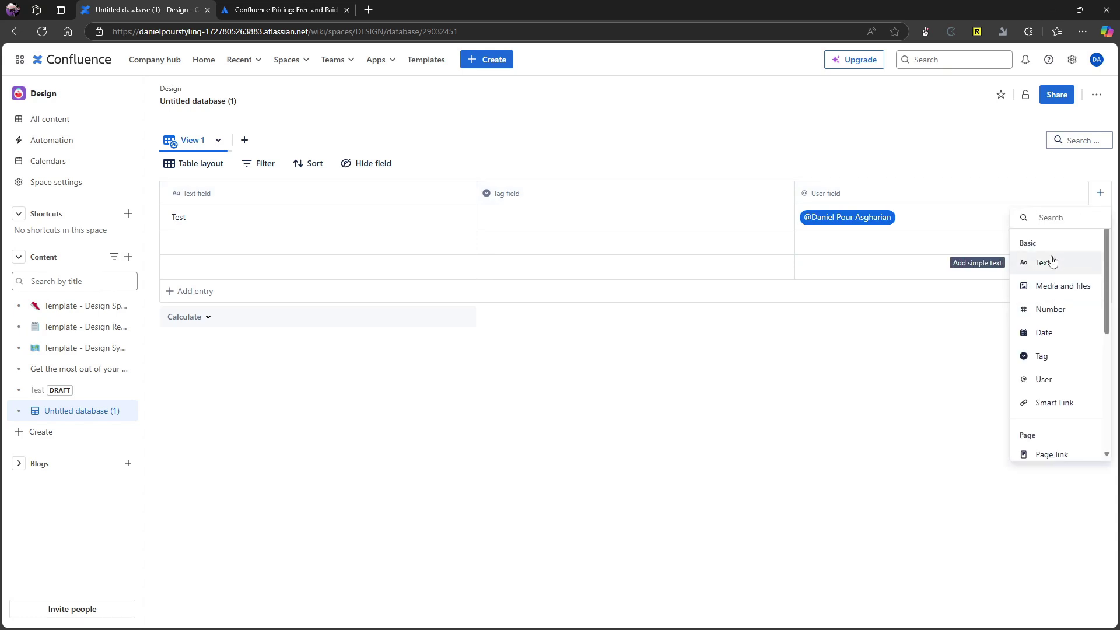
scroll(1056, 291, "down", 5)
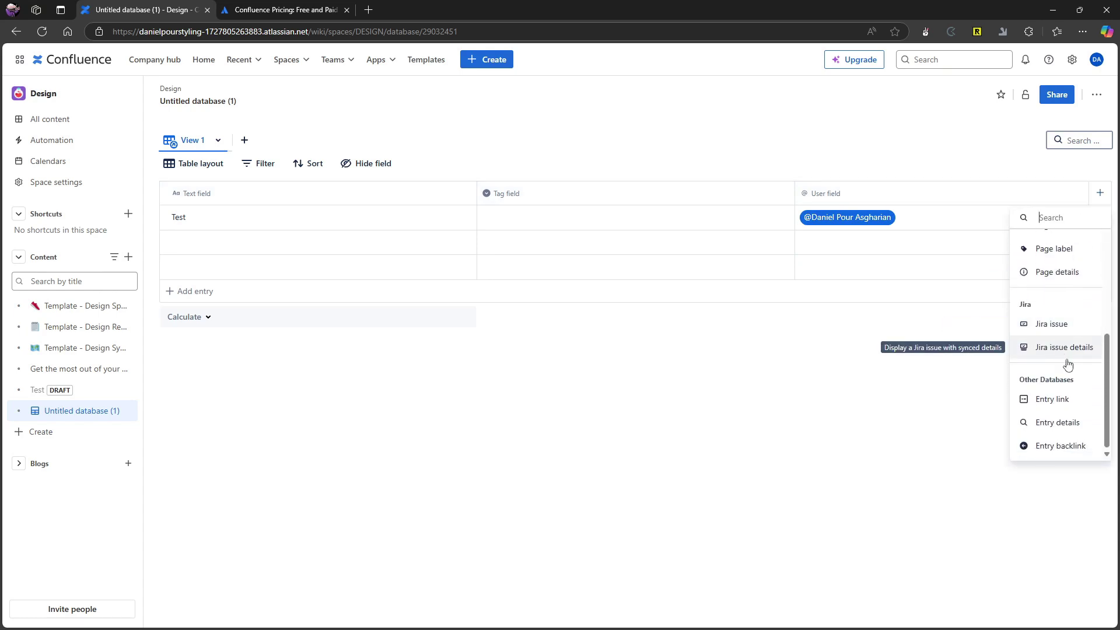
scroll(1067, 361, "up", 5)
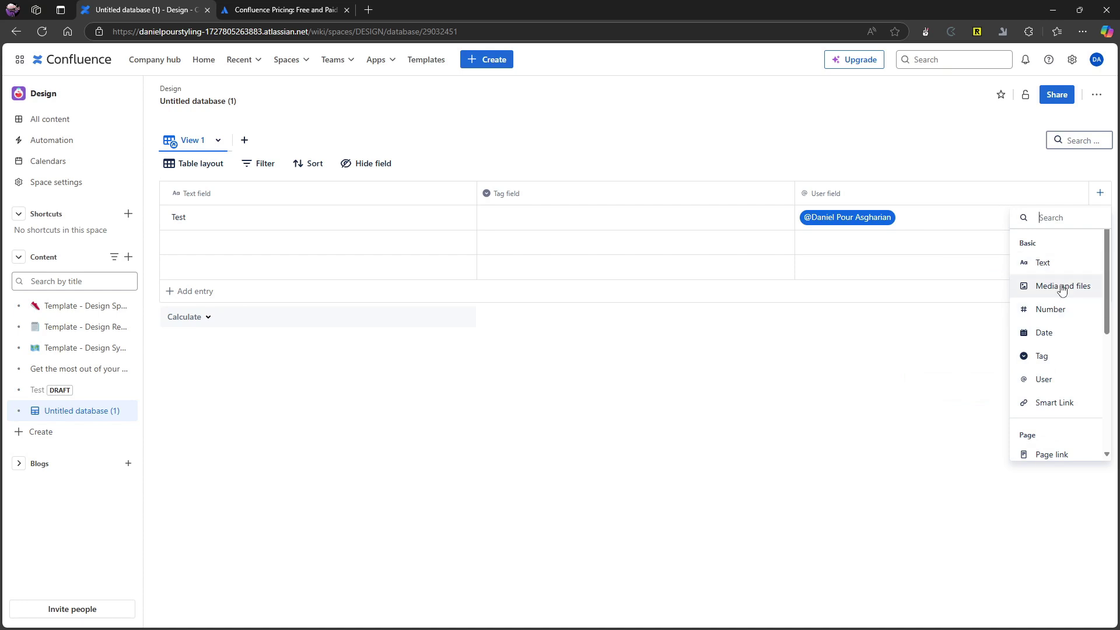
scroll(1052, 303, "down", 2)
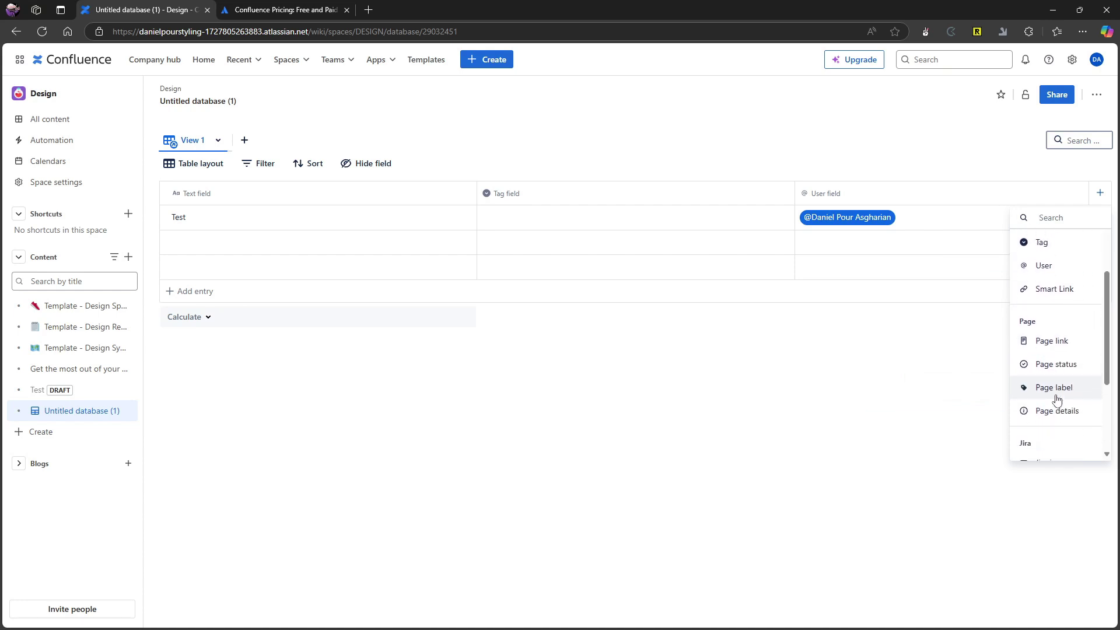
left_click(1052, 337)
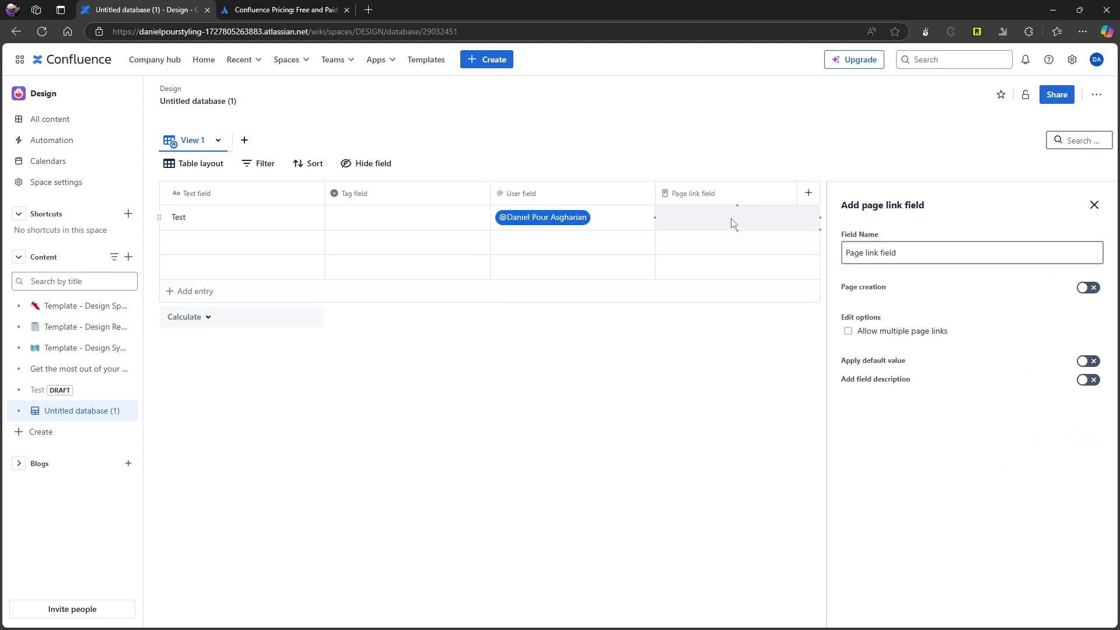
left_click(1094, 205)
left_click(957, 228)
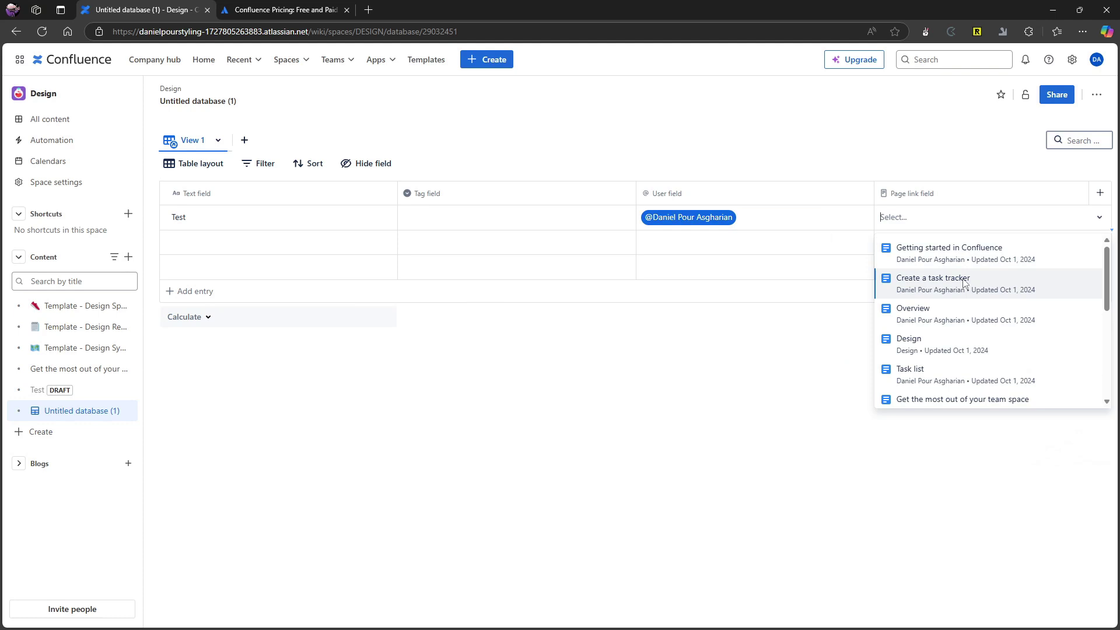
left_click(943, 344)
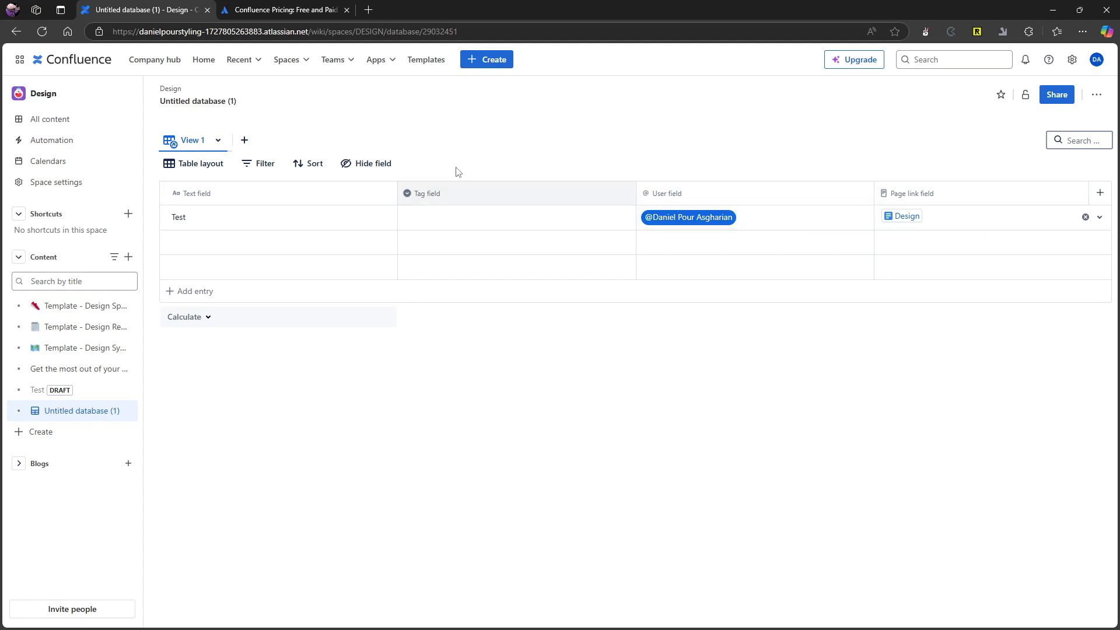
Add View 2, preview it as Card and Board layouts, then set it back to Table.
left_click(252, 146)
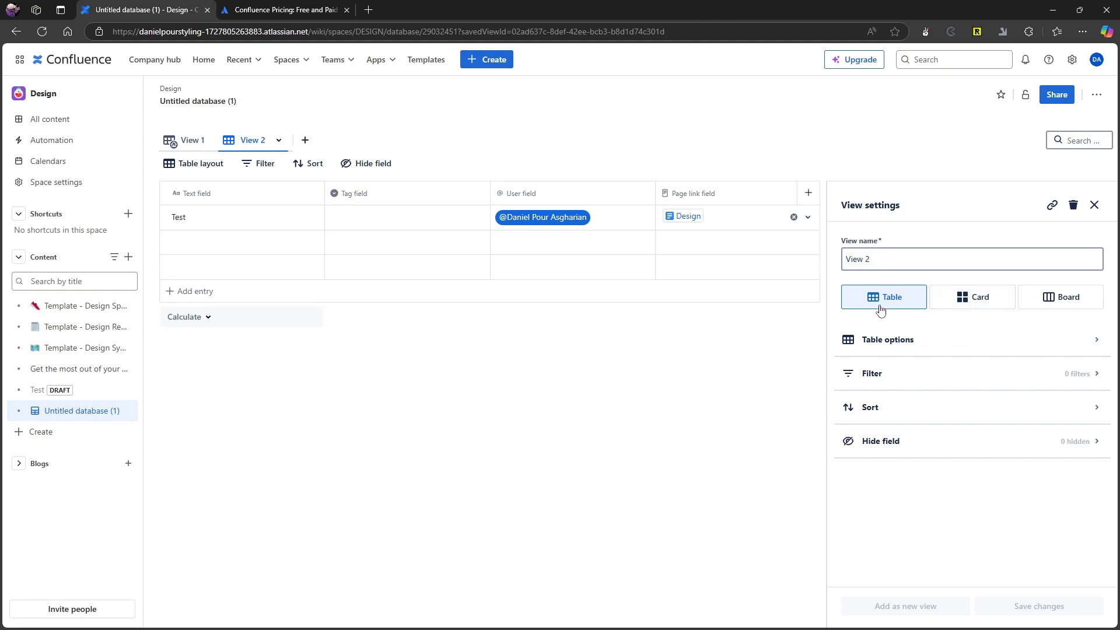
left_click(986, 299)
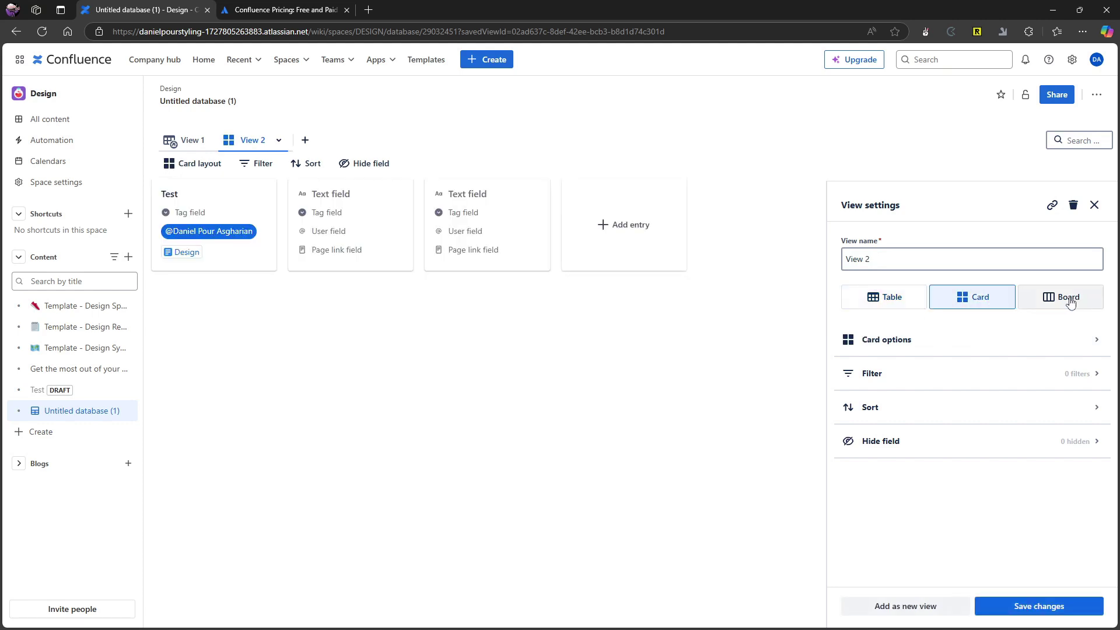
left_click(1070, 300)
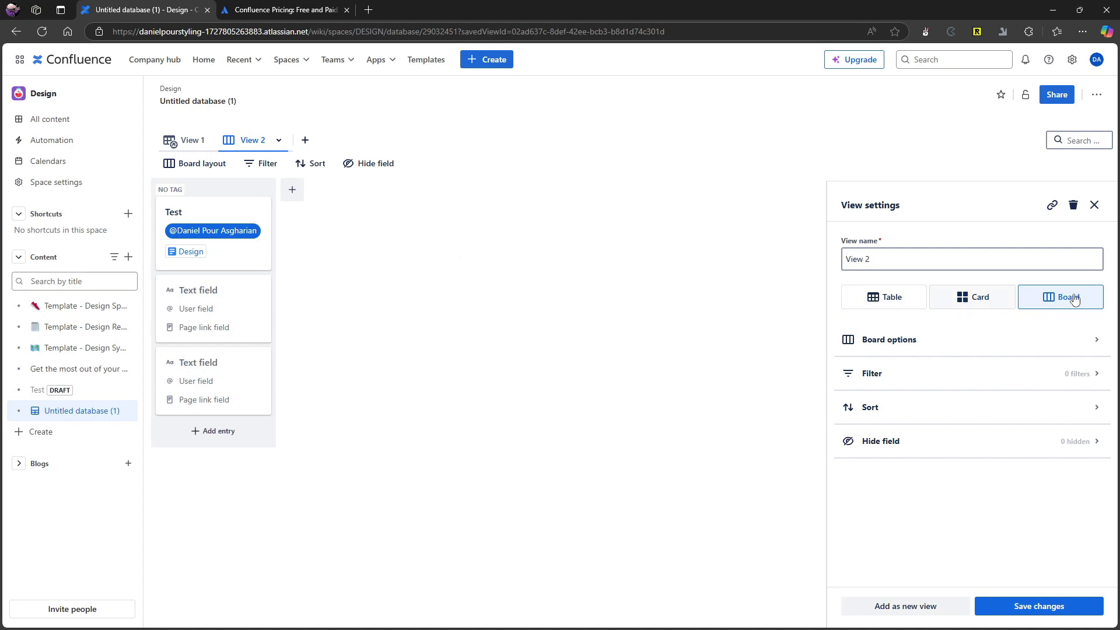
left_click(971, 297)
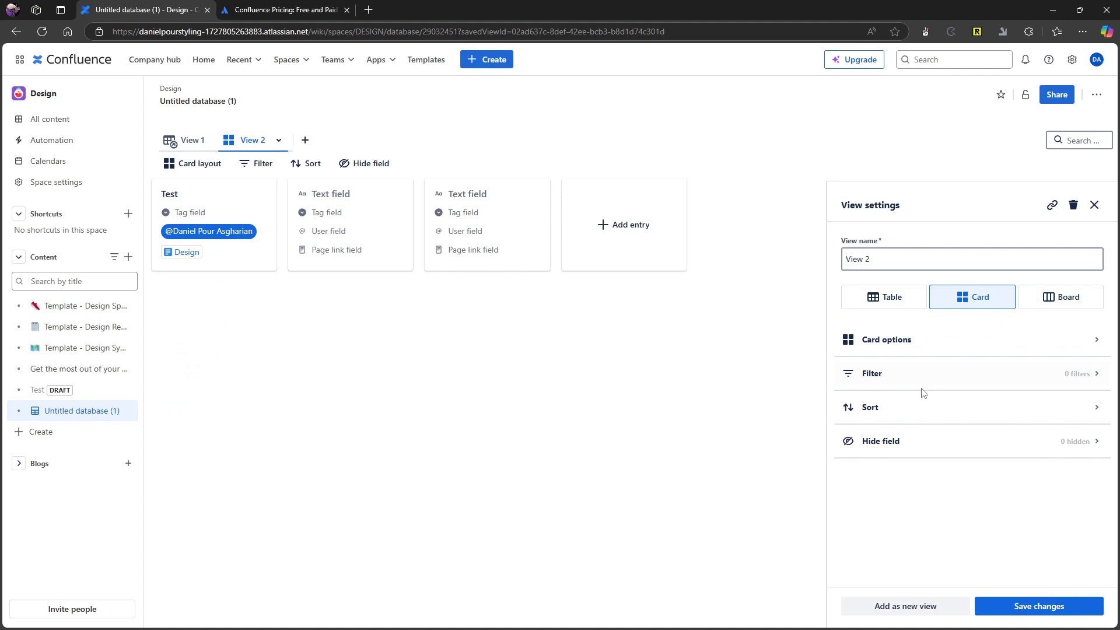
left_click(898, 296)
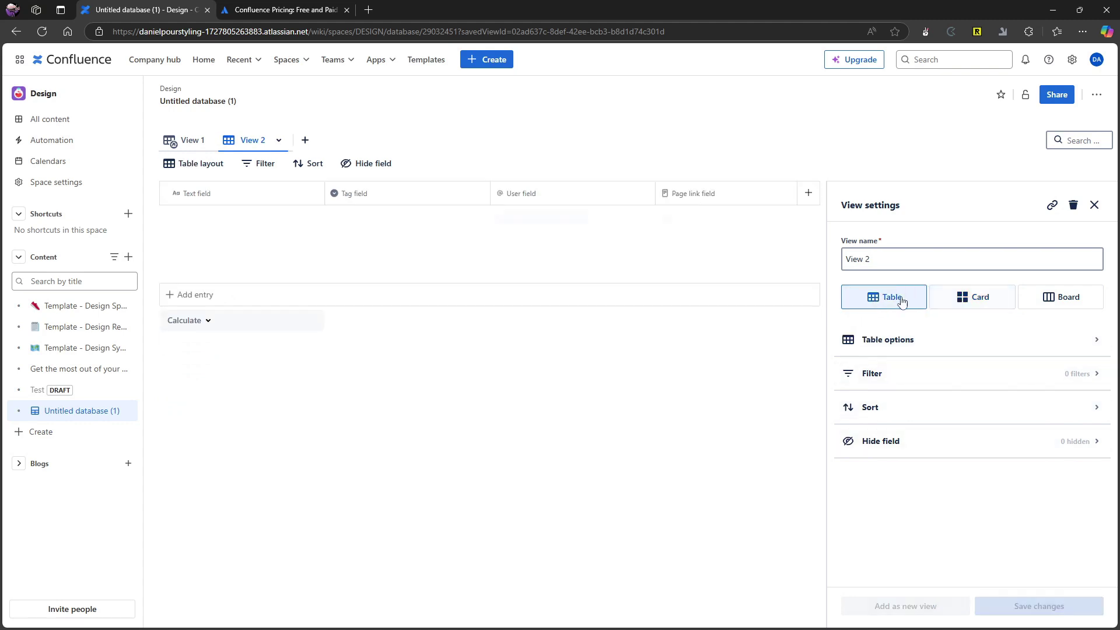
left_click(1093, 205)
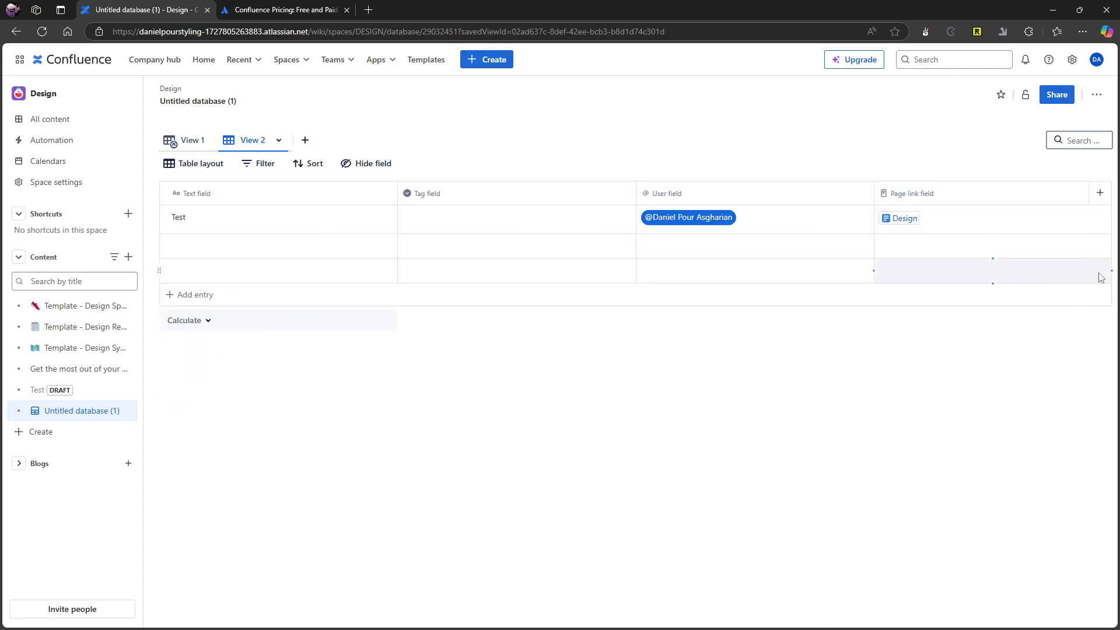
mouse_move(945, 316)
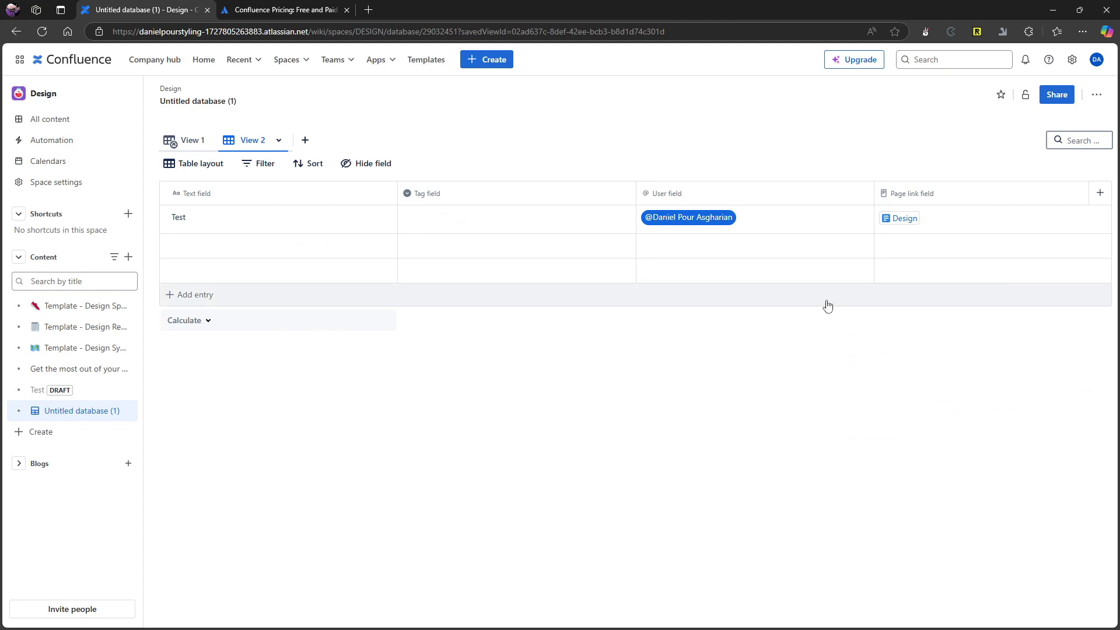